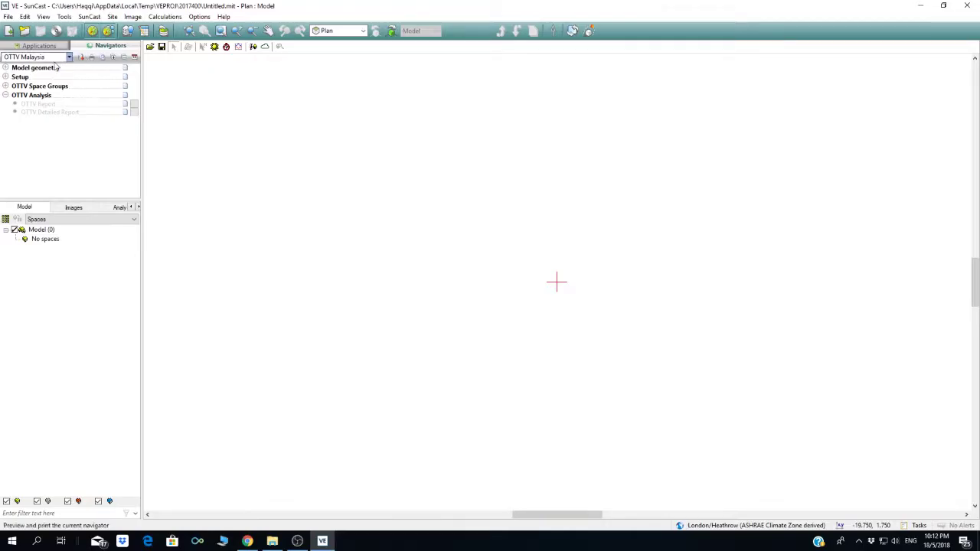
Open ModelIT from the ModelBuilder applications and expand the Solar group to reveal SunCast.
click(59, 49)
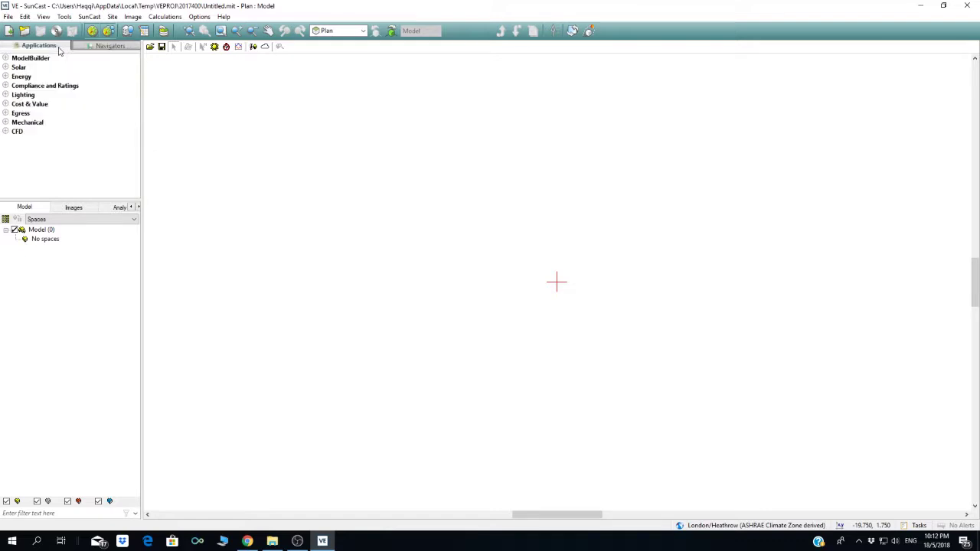
click(5, 59)
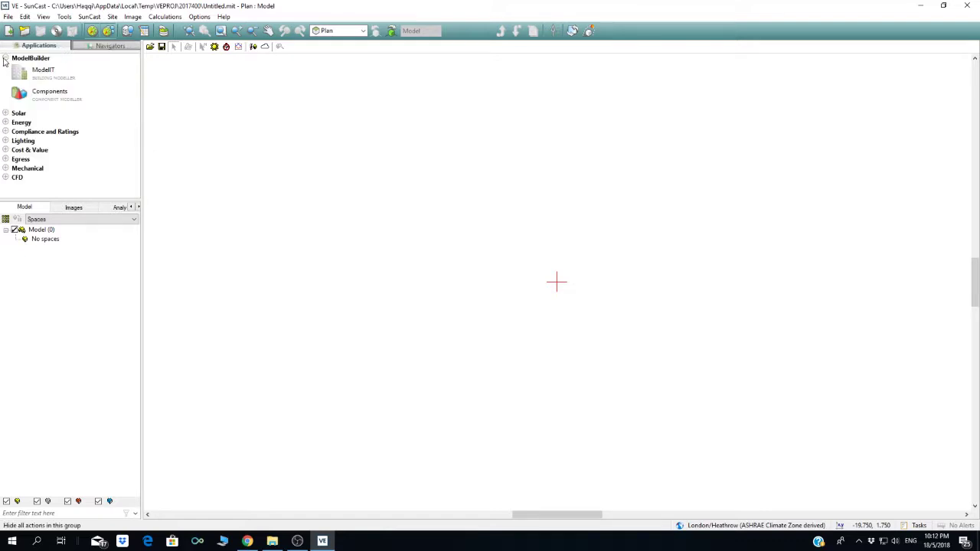
click(46, 70)
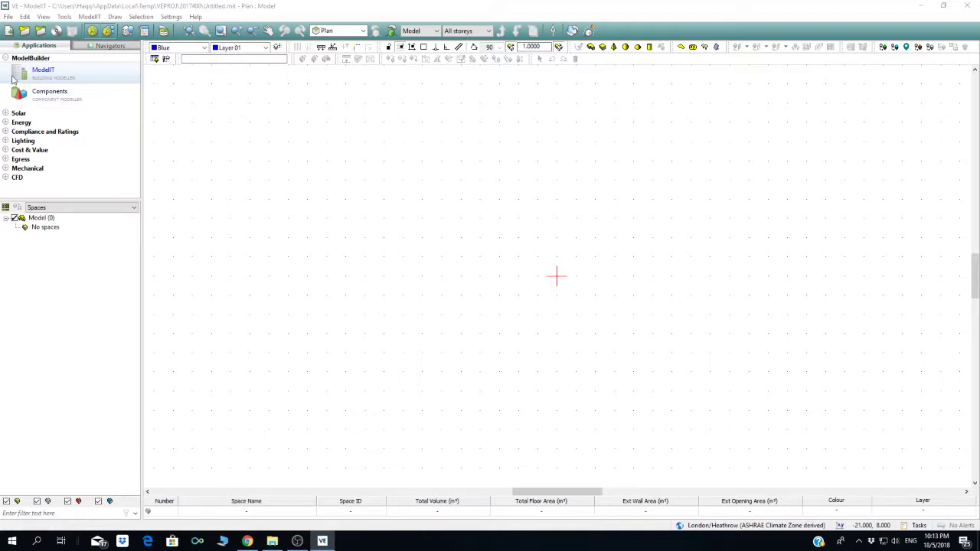
click(5, 114)
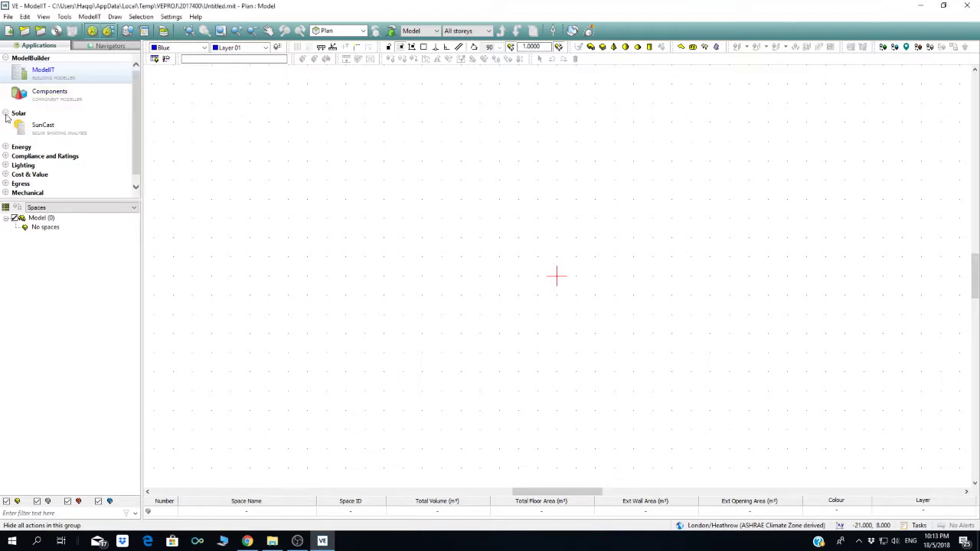
Launch SunCast and look through its SunCast, Site, Image and Options menus.
click(44, 126)
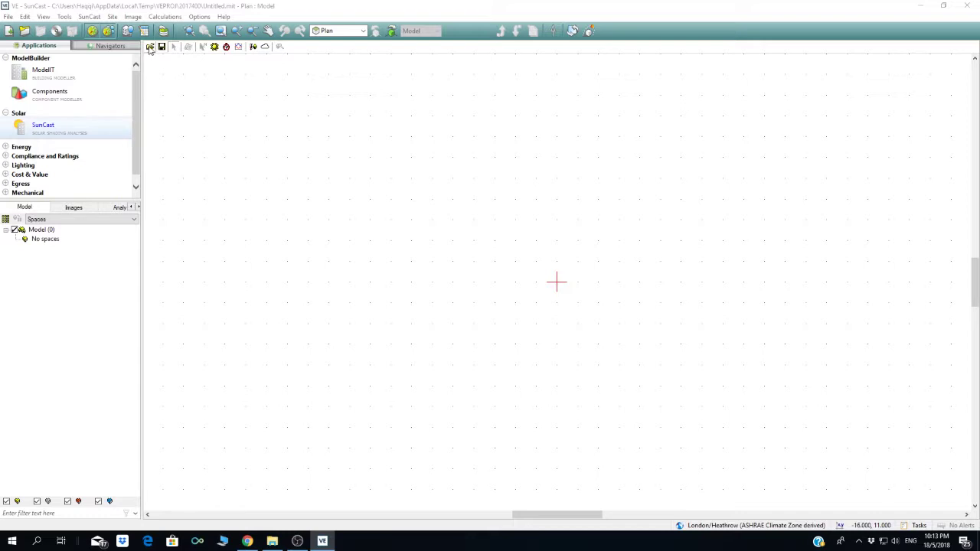
click(92, 17)
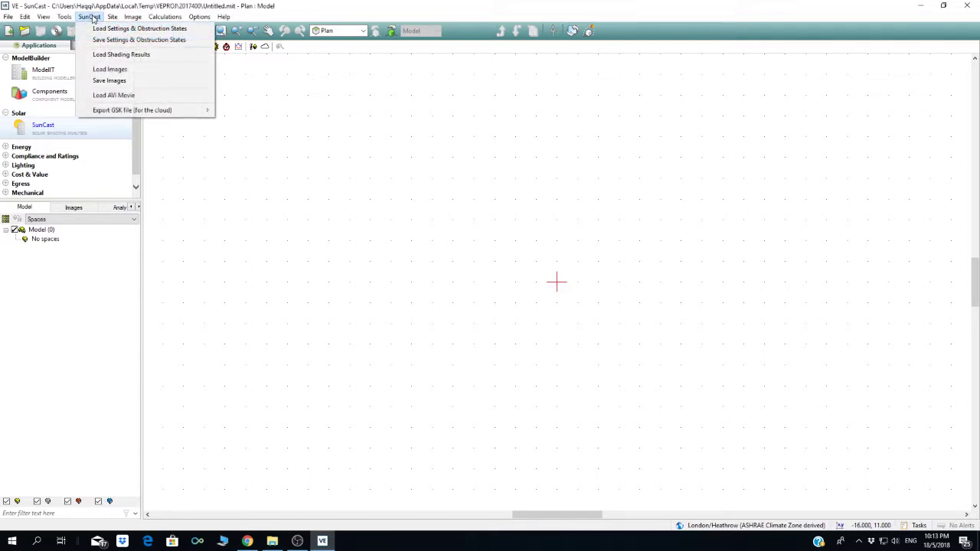
mouse_move(112, 17)
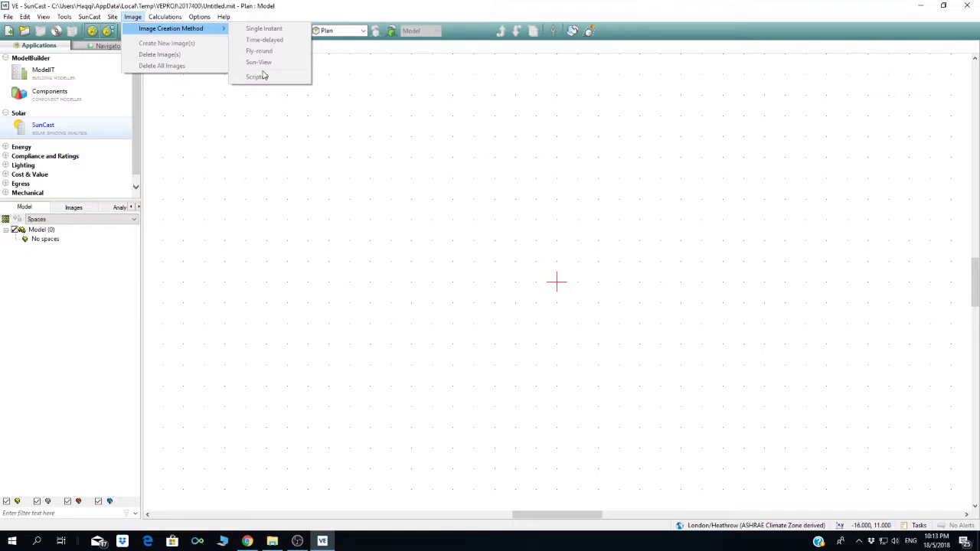
mouse_move(169, 21)
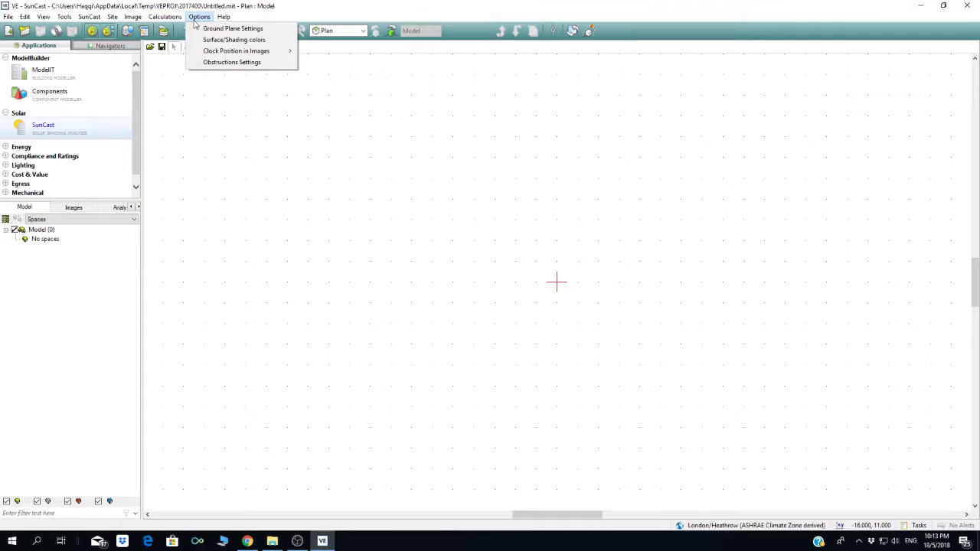
mouse_move(228, 53)
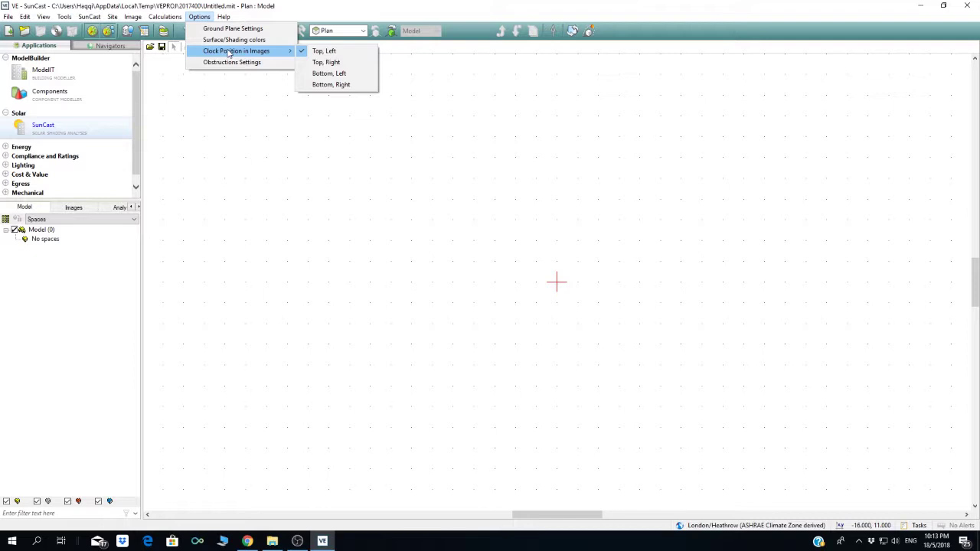
click(253, 24)
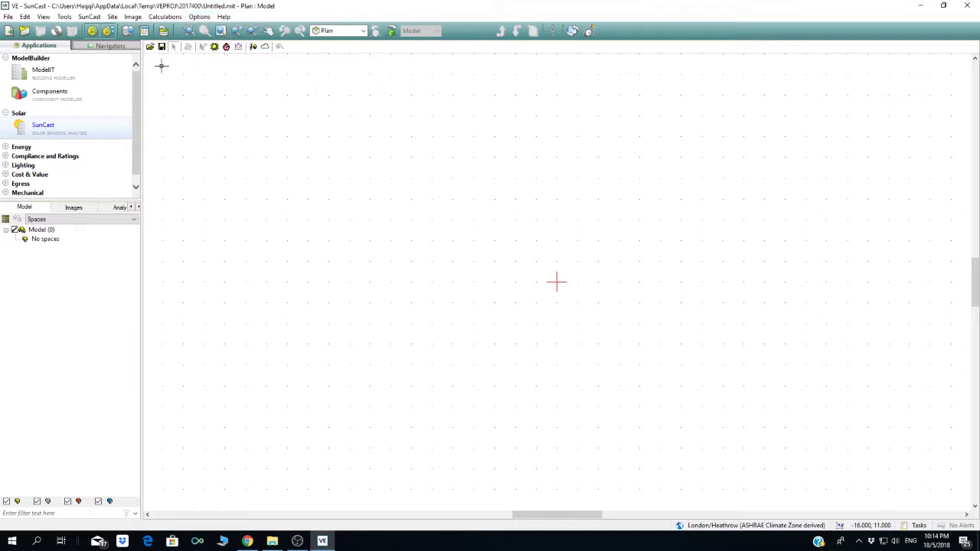
click(215, 46)
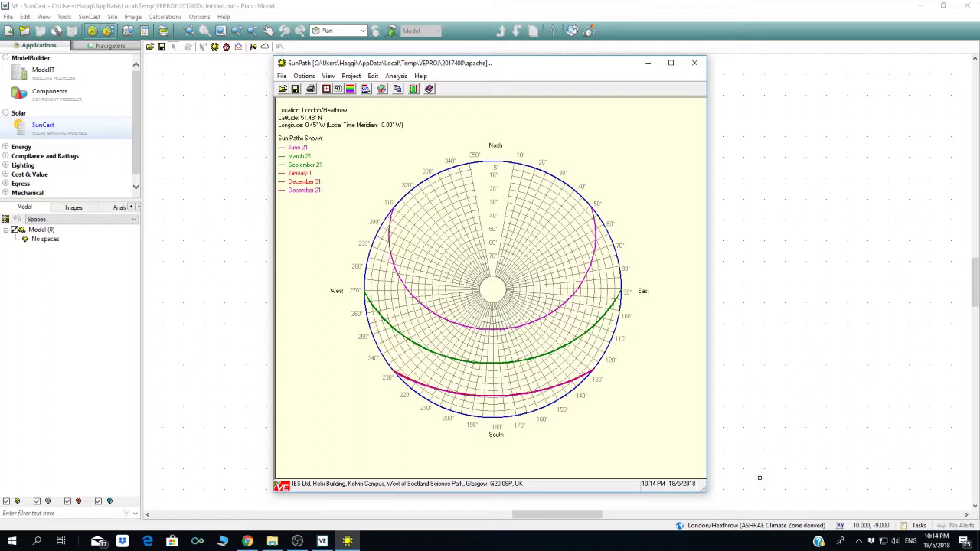
Open the location wizard, try a database lookup, then cancel, keeping London/Heathrow.
click(744, 528)
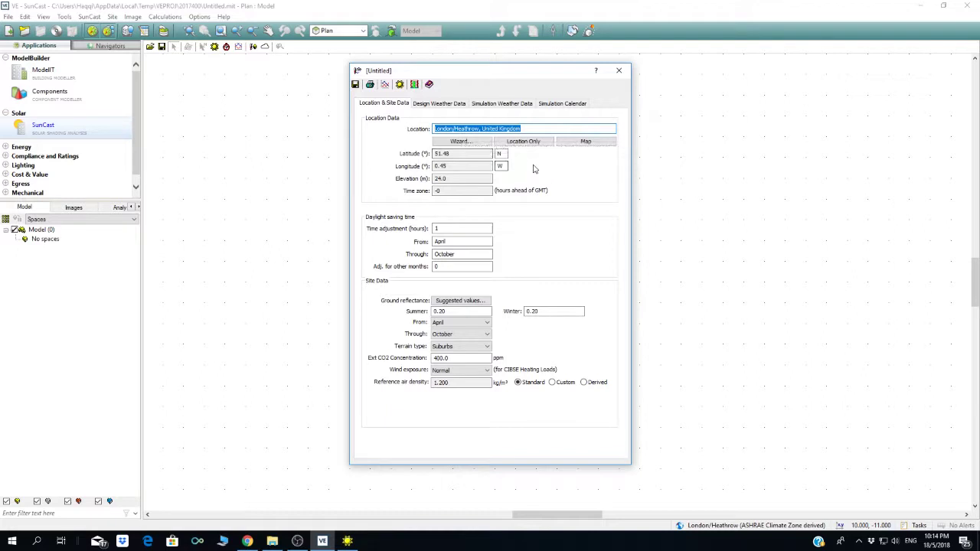
click(463, 142)
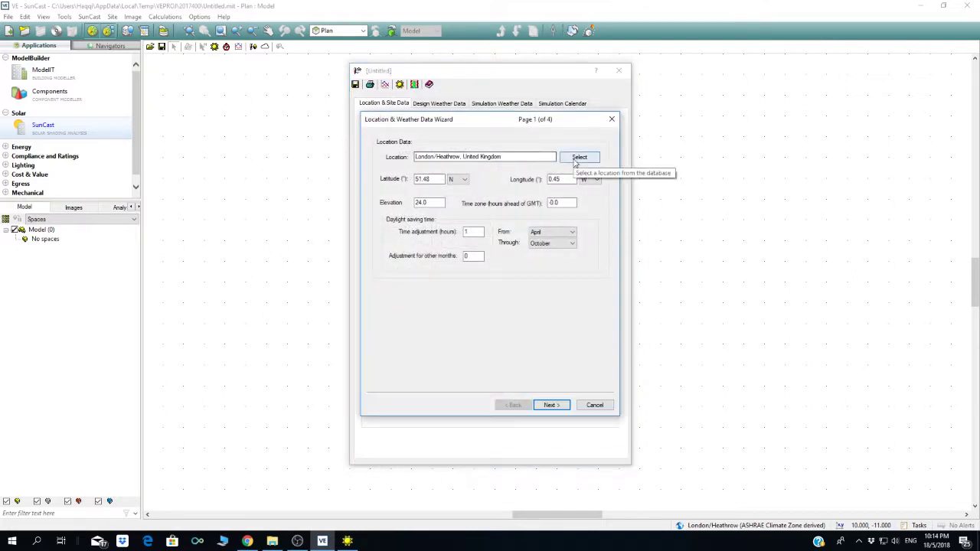
click(530, 155)
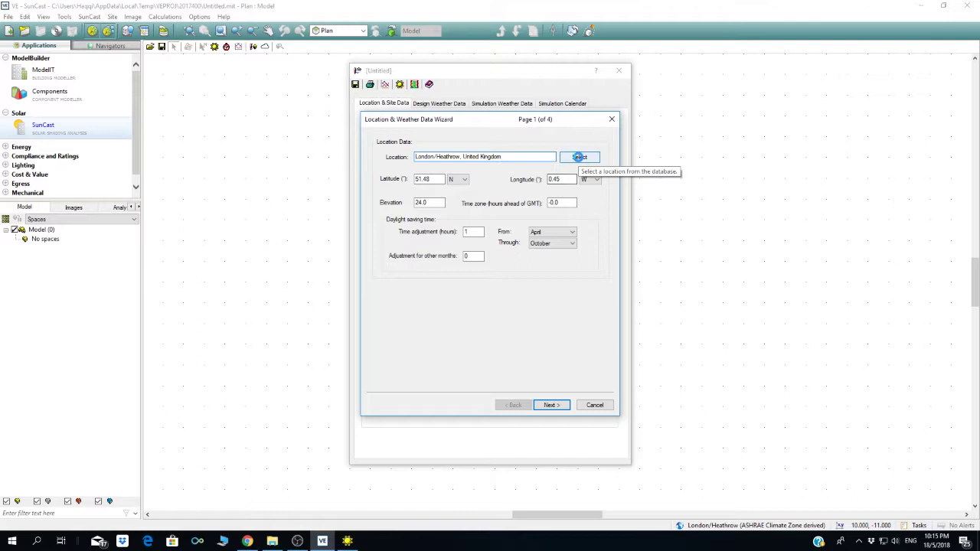
click(579, 157)
click(530, 303)
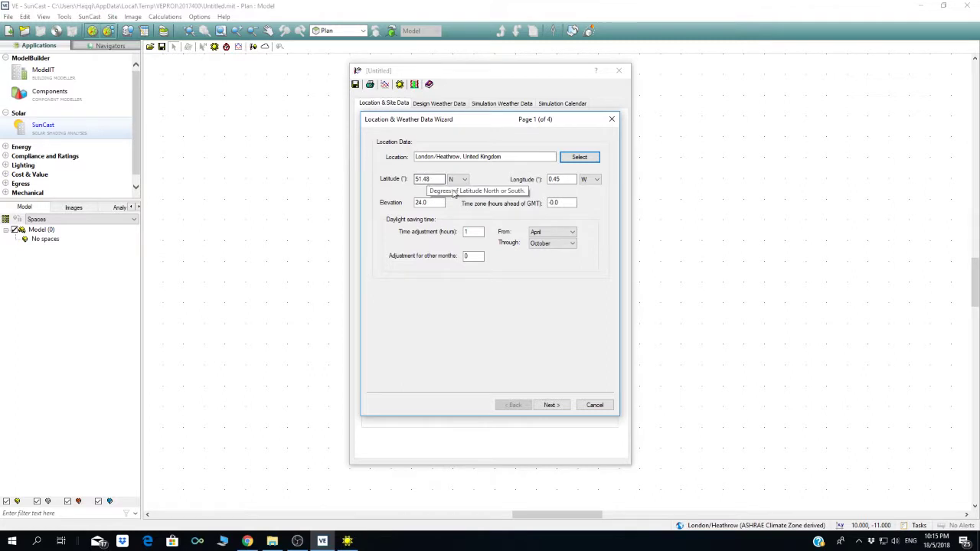
click(586, 405)
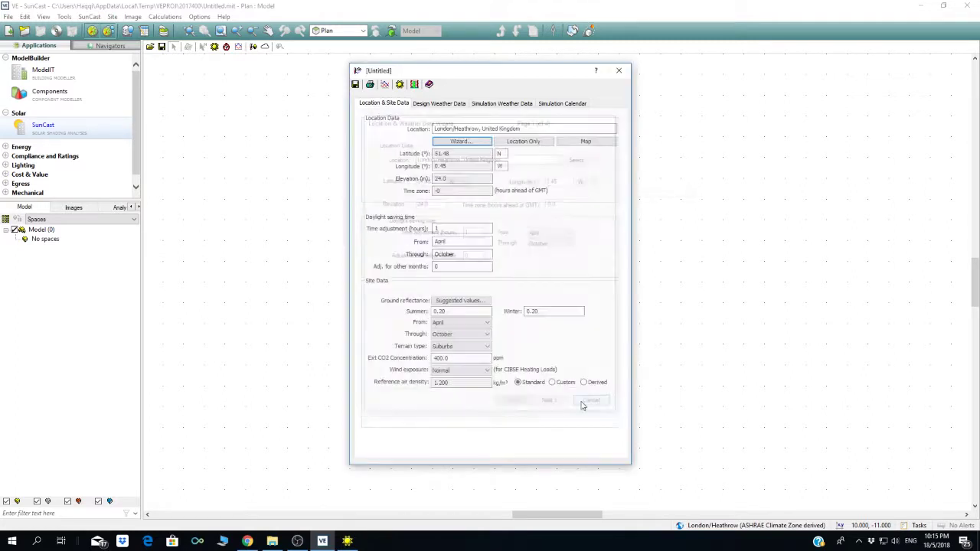
Open the site location picker and browse the Asia and Australasia/Pacific region lists.
click(524, 143)
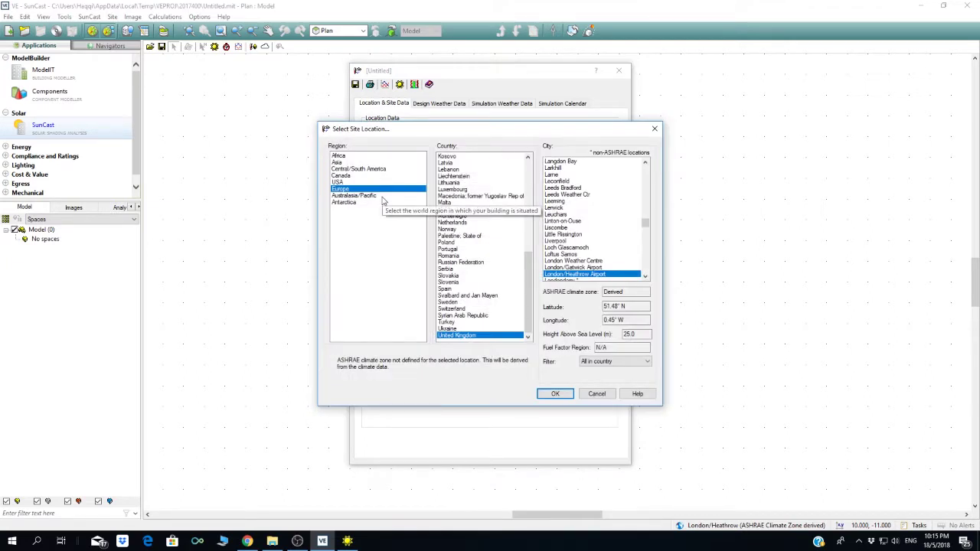
click(360, 163)
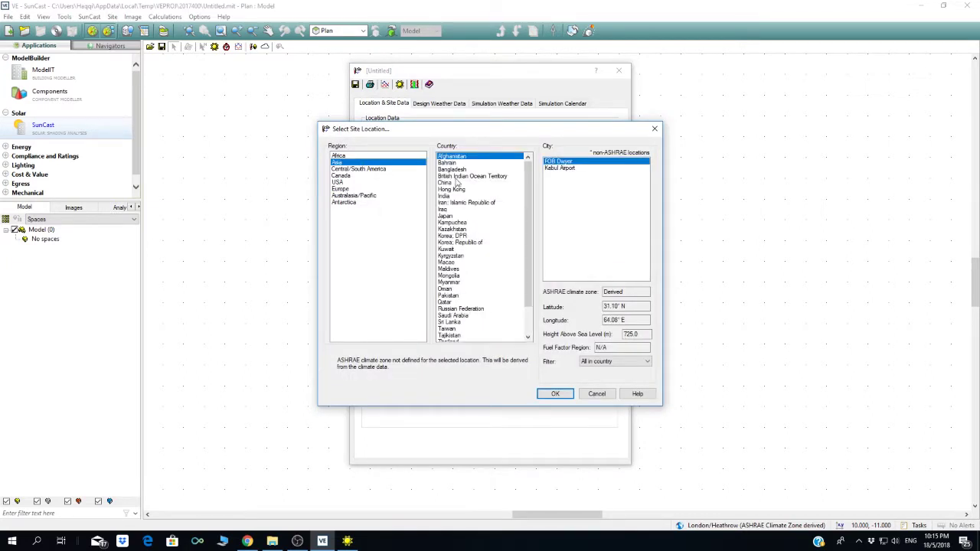
scroll(470, 243, down, 2)
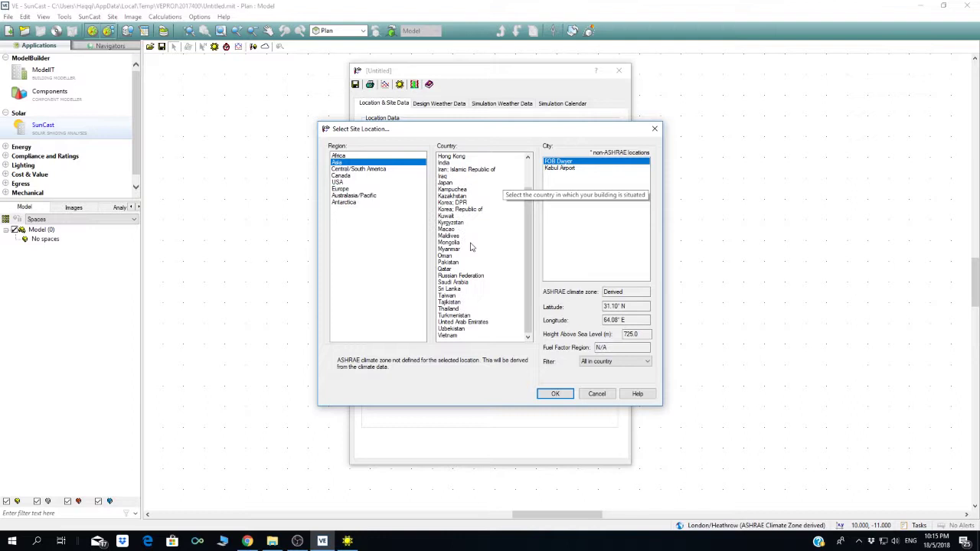
scroll(471, 245, up, 2)
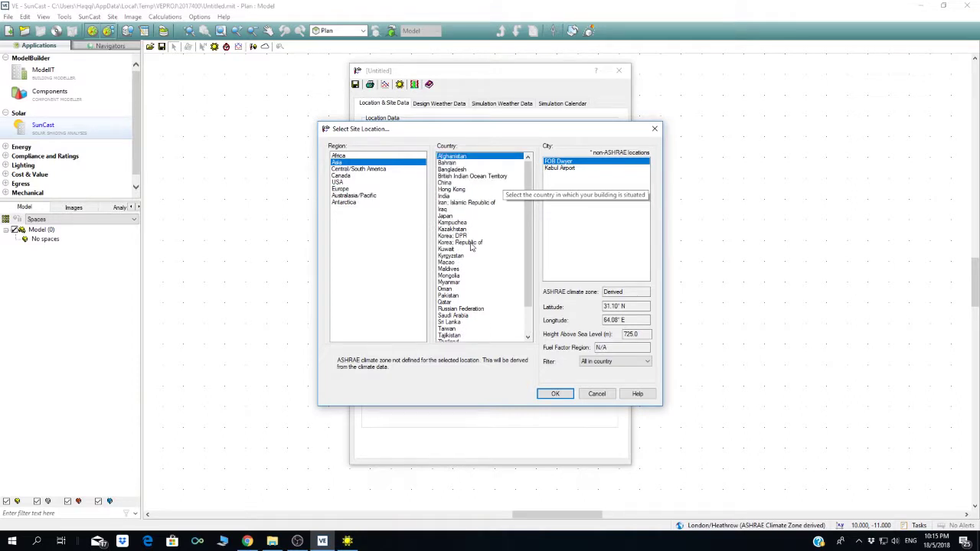
click(355, 196)
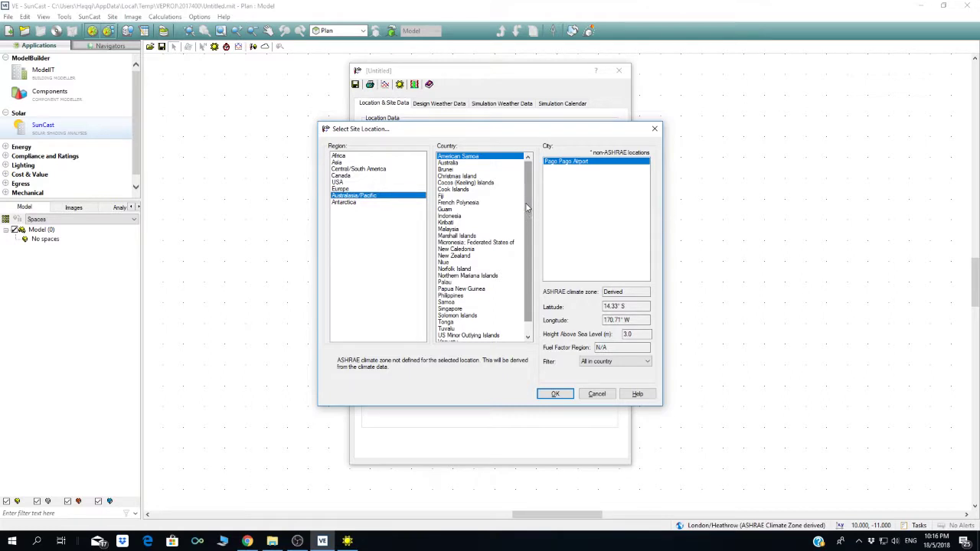
scroll(527, 223, down, 1)
scroll(526, 222, up, 1)
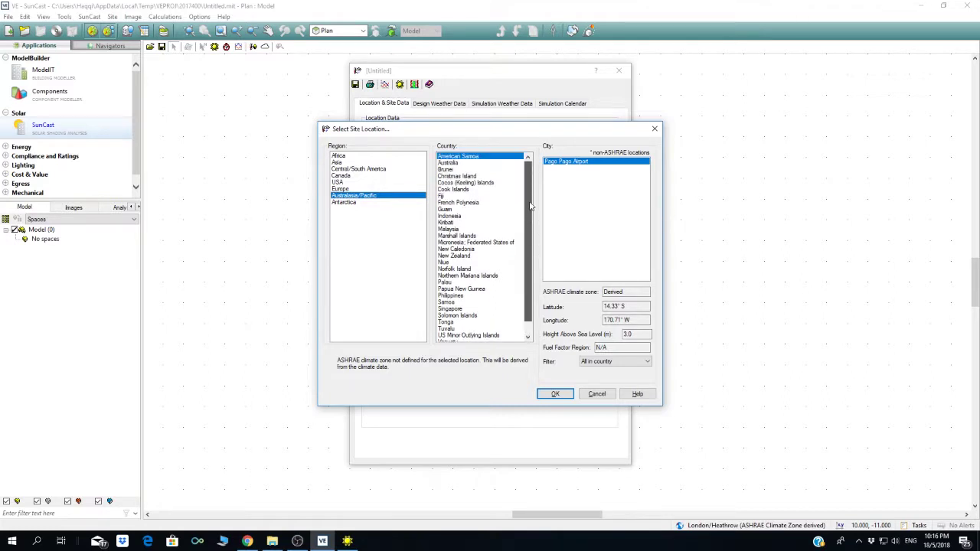
Pick Sitiawan from Malaysia's city list (4.22 N, 100.70 E, 8.0 m elevation).
click(448, 229)
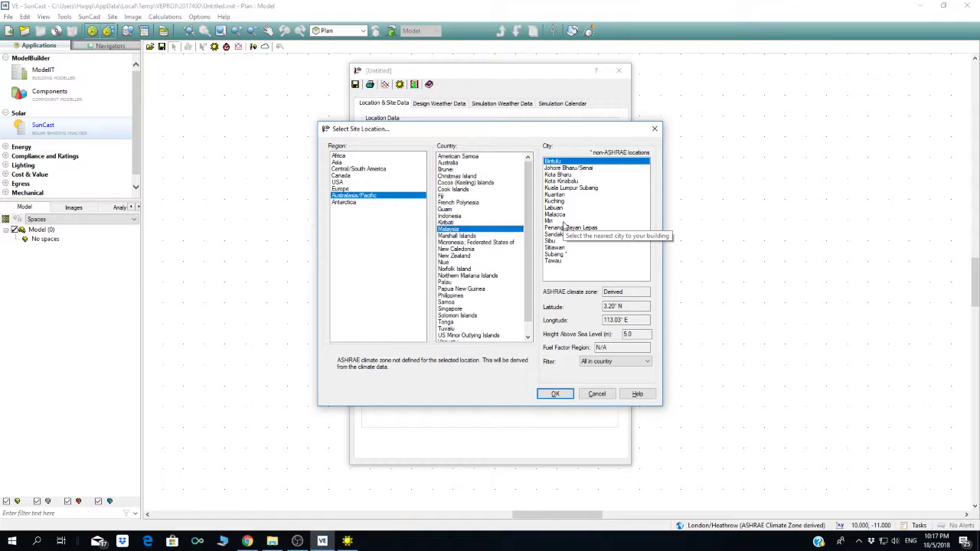
click(563, 248)
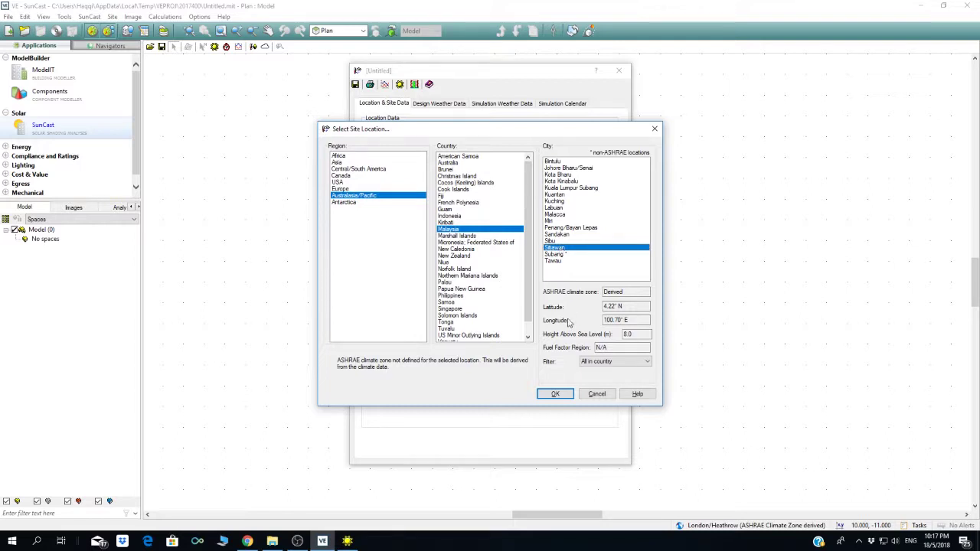
Apply Sitiawan as the project location with time zone 8, then review Location & Site Data.
click(555, 394)
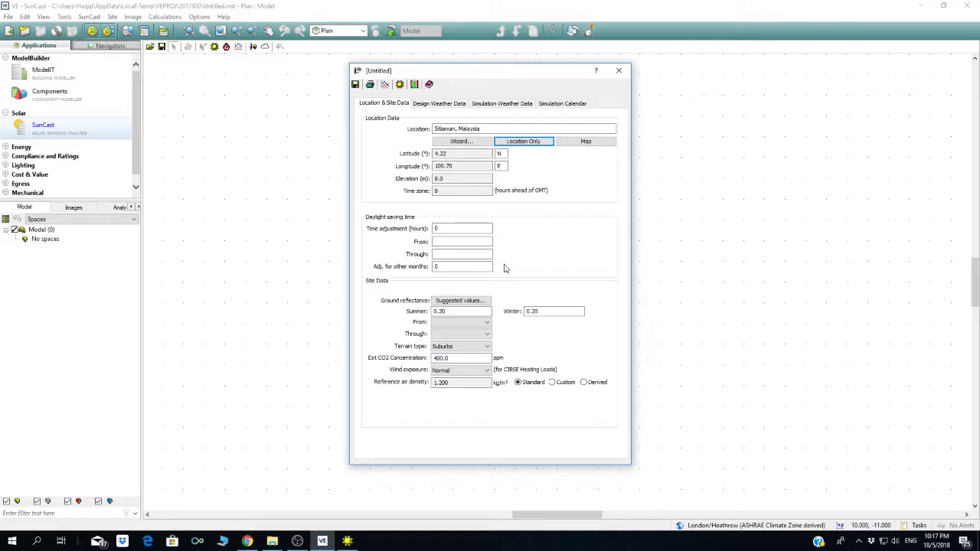
click(439, 103)
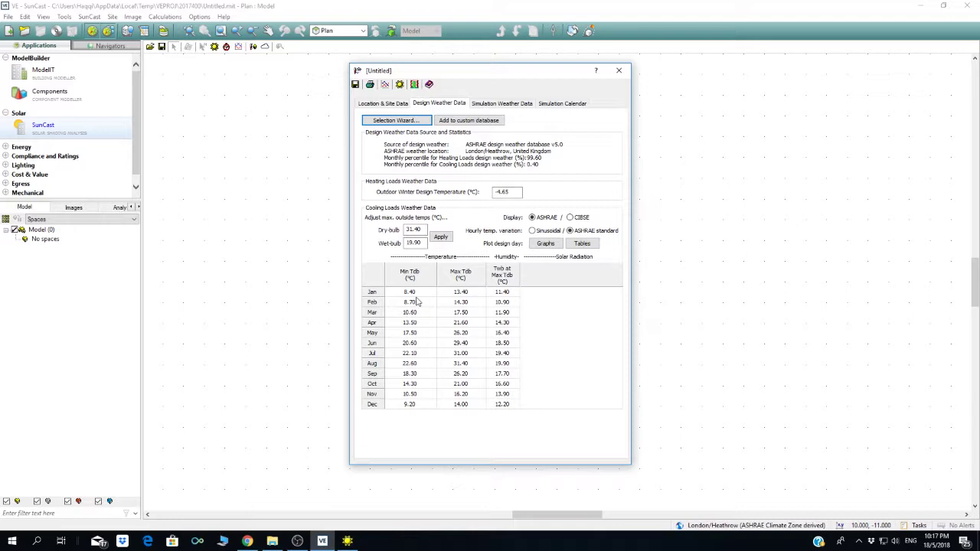
click(393, 103)
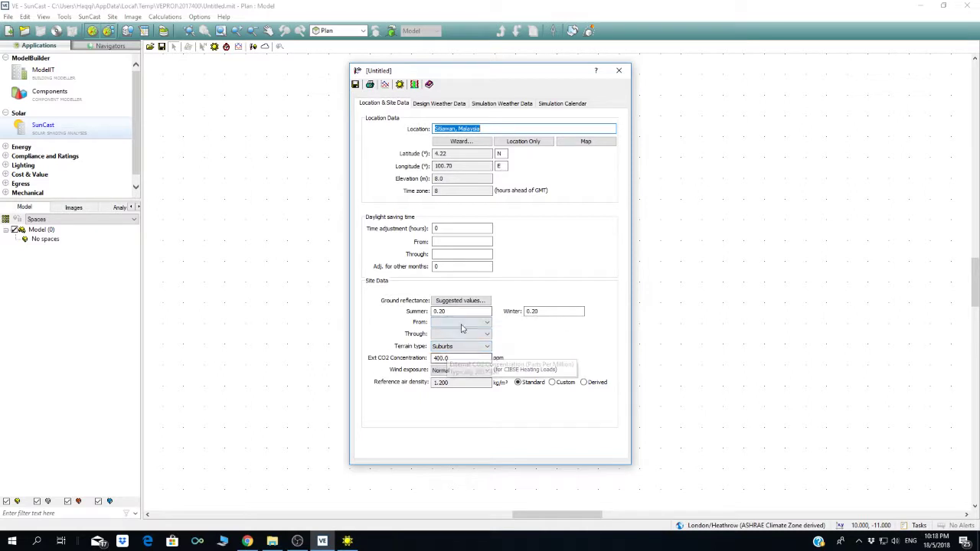
Load ASHRAE design weather for Sitiawan, Malaysia: 22.10 °C winter, 34.10/27.10 °C cooling.
click(433, 105)
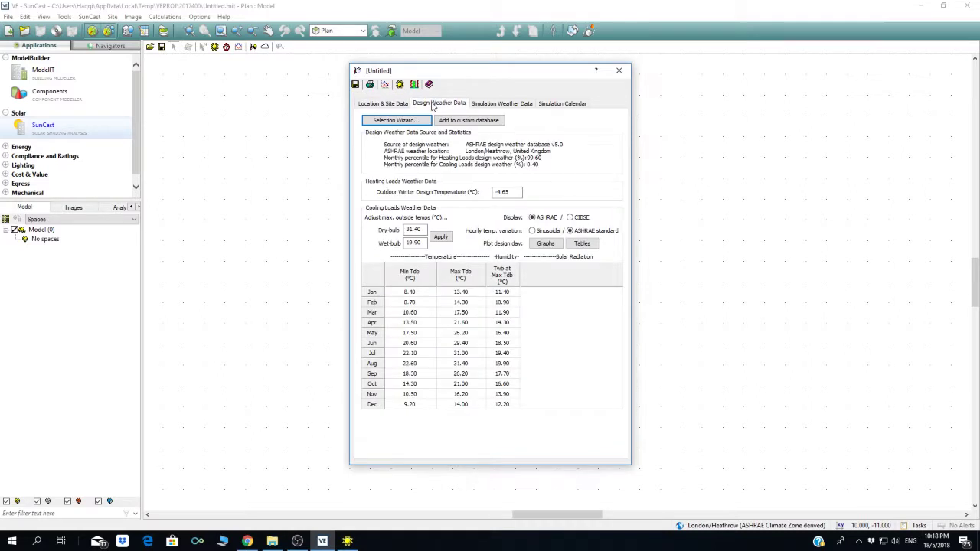
click(416, 122)
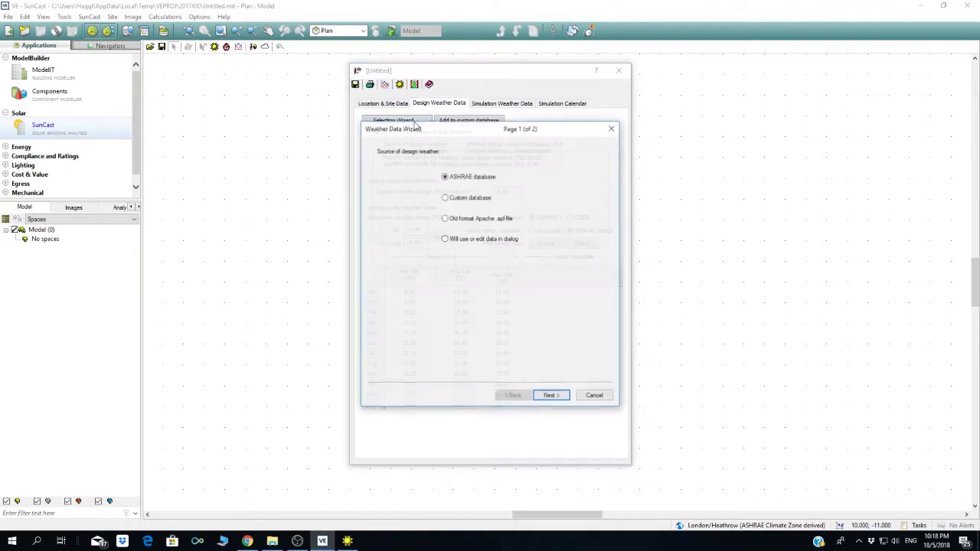
click(552, 396)
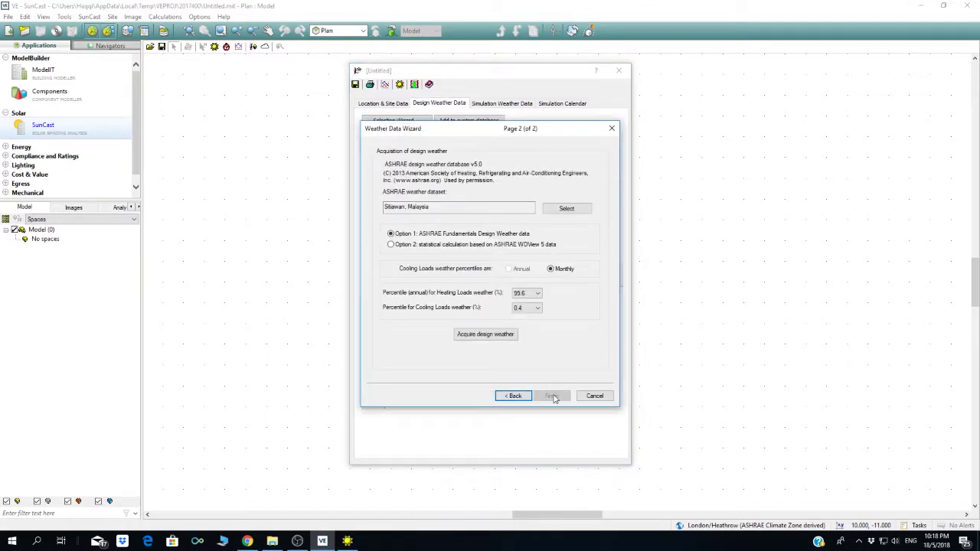
click(567, 210)
click(555, 393)
click(489, 337)
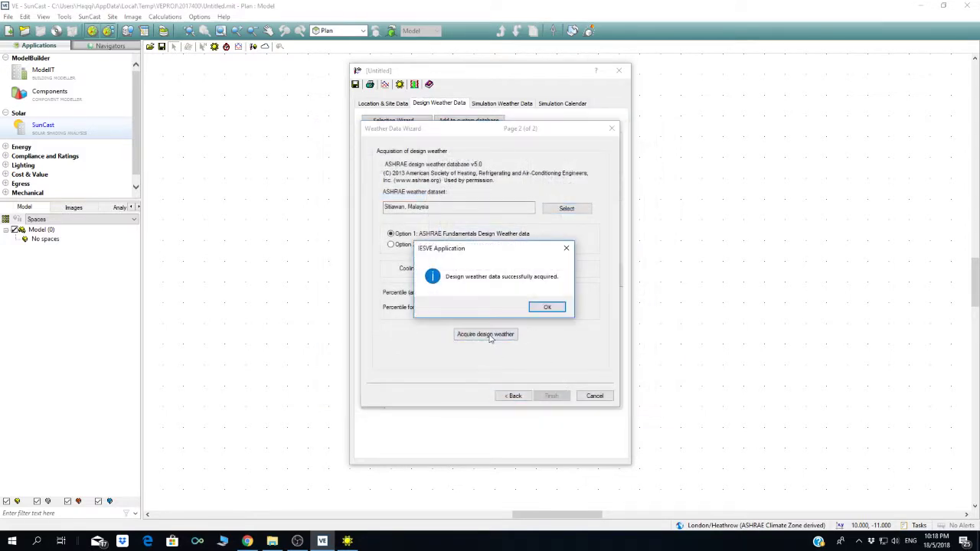
click(535, 310)
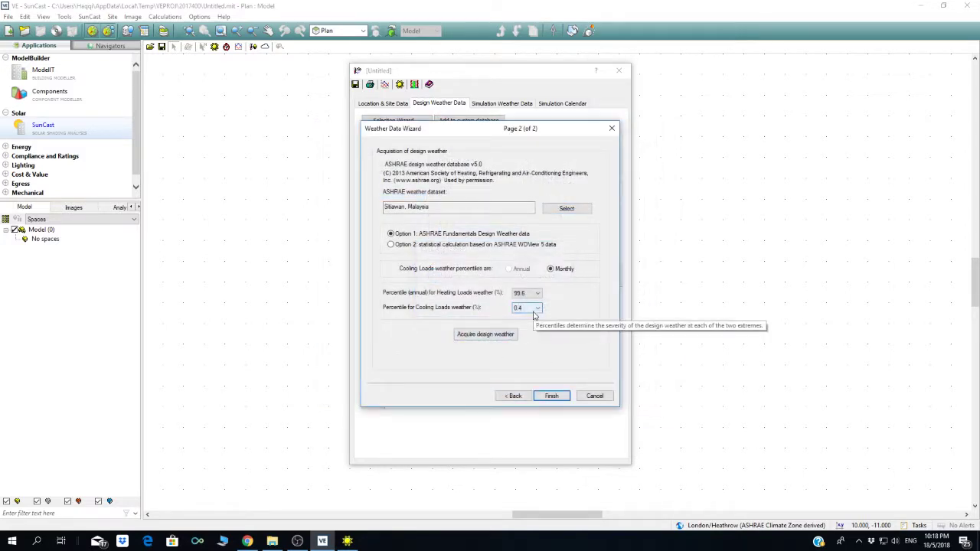
click(552, 396)
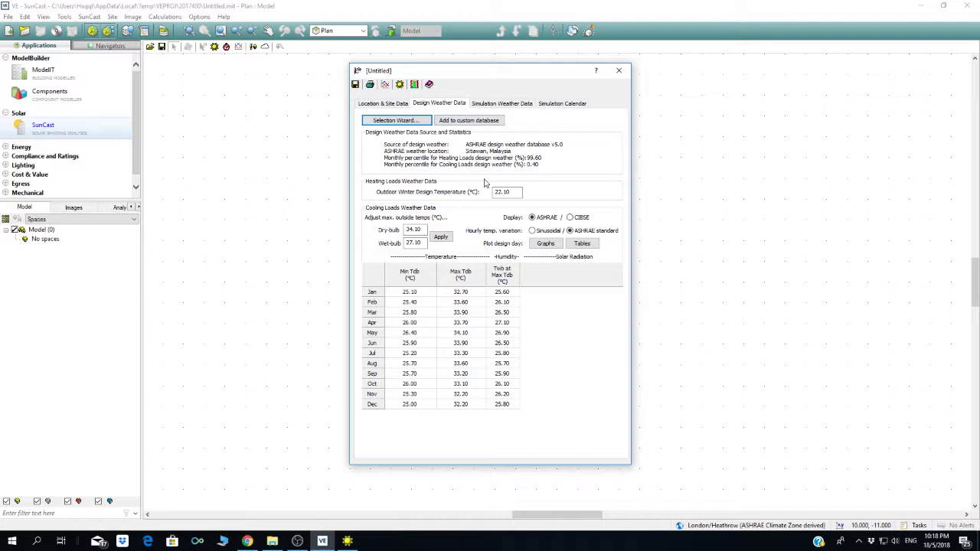
Choose the nearest simulation weather file, KualaLumpurIWEC.fwt, and check the Simulation Calendar.
click(500, 104)
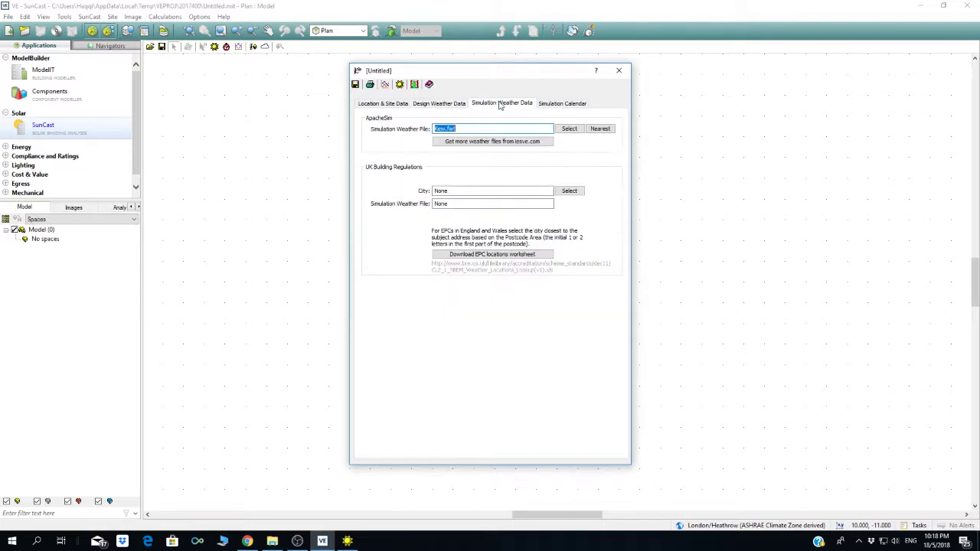
click(600, 128)
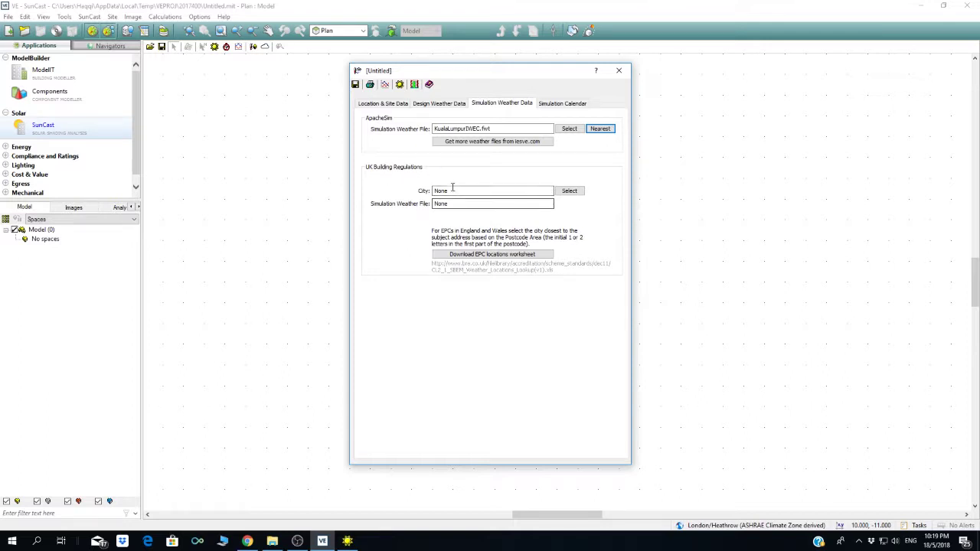
click(566, 104)
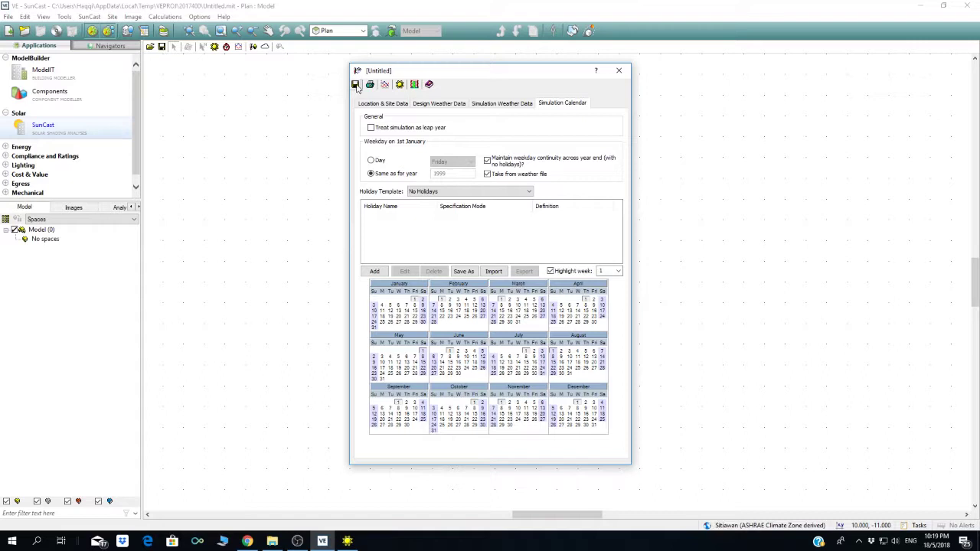
Close the location settings and view the sun-path diagram redrawn for Sitiawan, then close it.
click(379, 105)
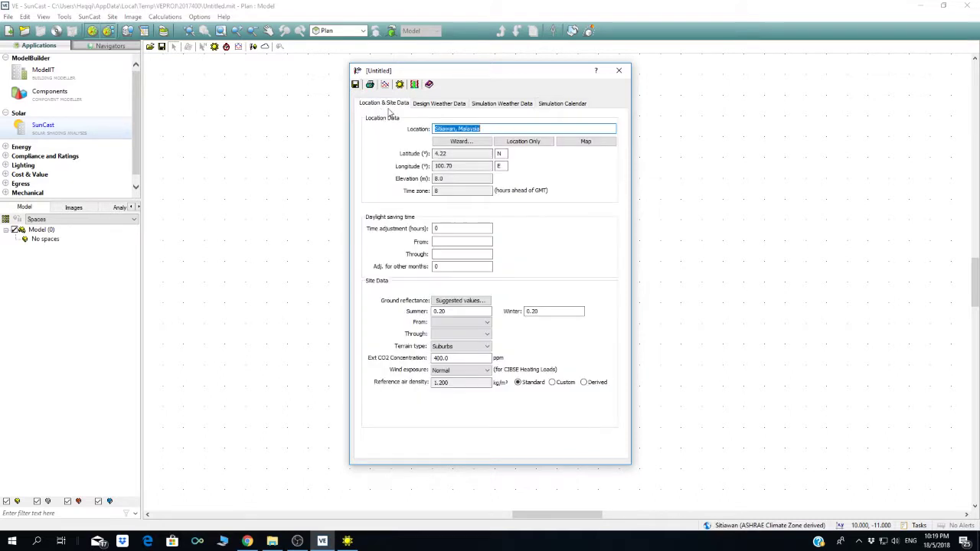
click(619, 70)
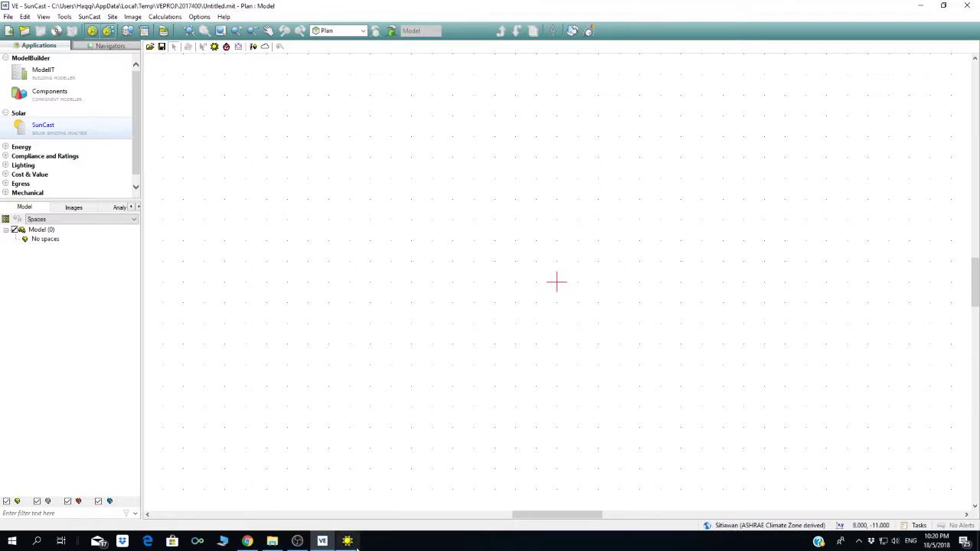
click(347, 541)
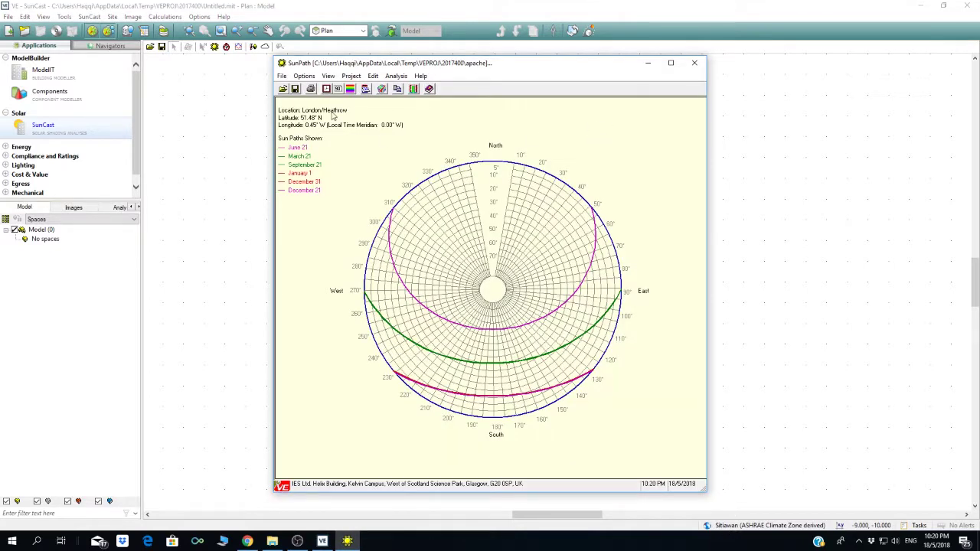
click(699, 64)
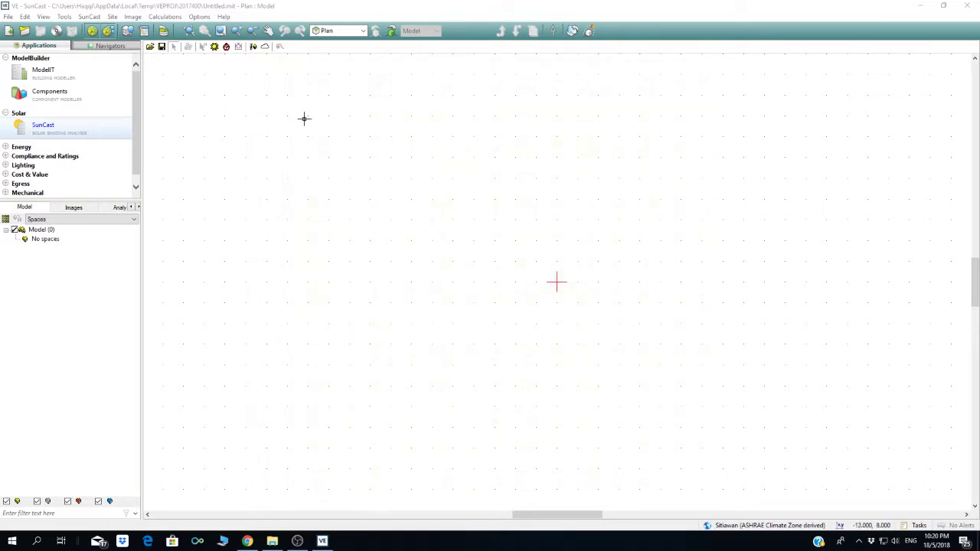
click(215, 47)
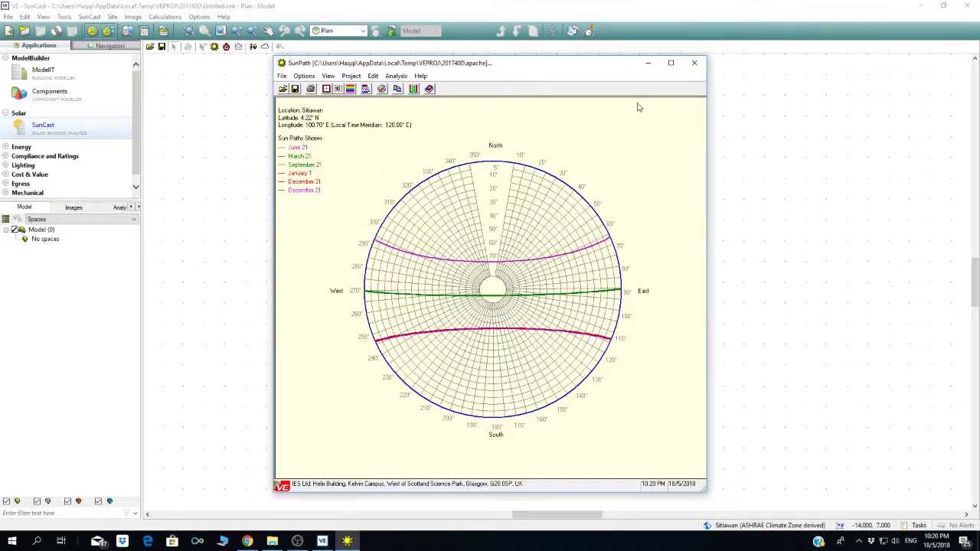
click(695, 63)
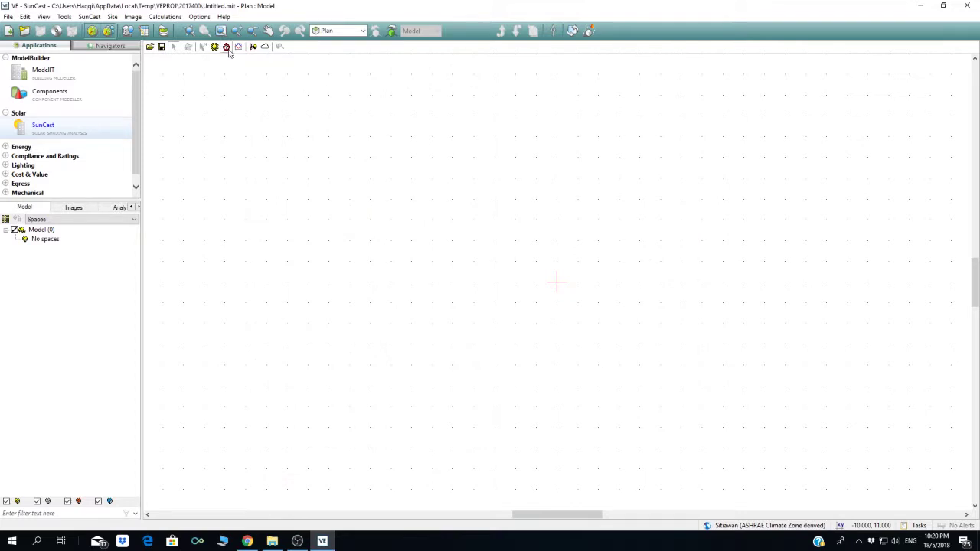
Review the sunrise/sunset table and graph, then open Solar shading calculations (January–December, day 15).
click(226, 47)
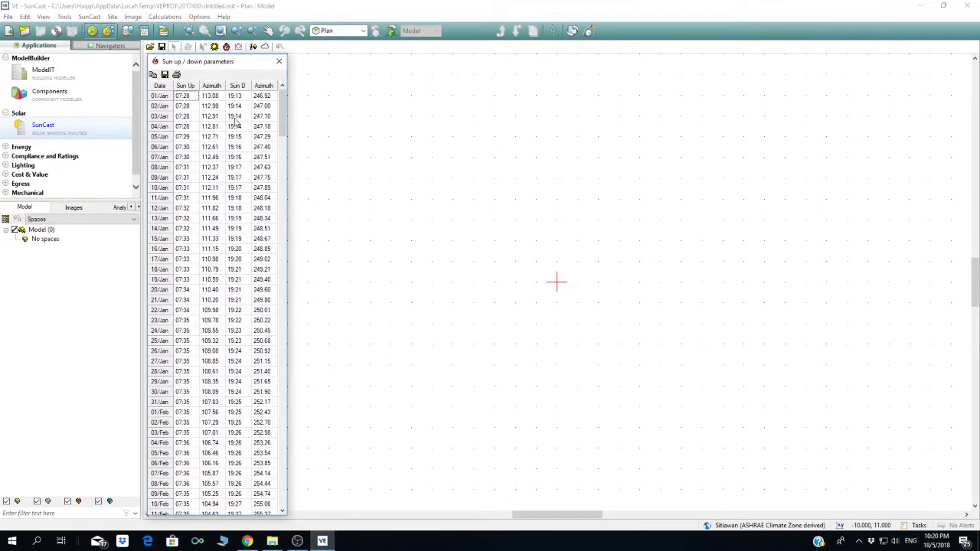
click(276, 63)
click(238, 47)
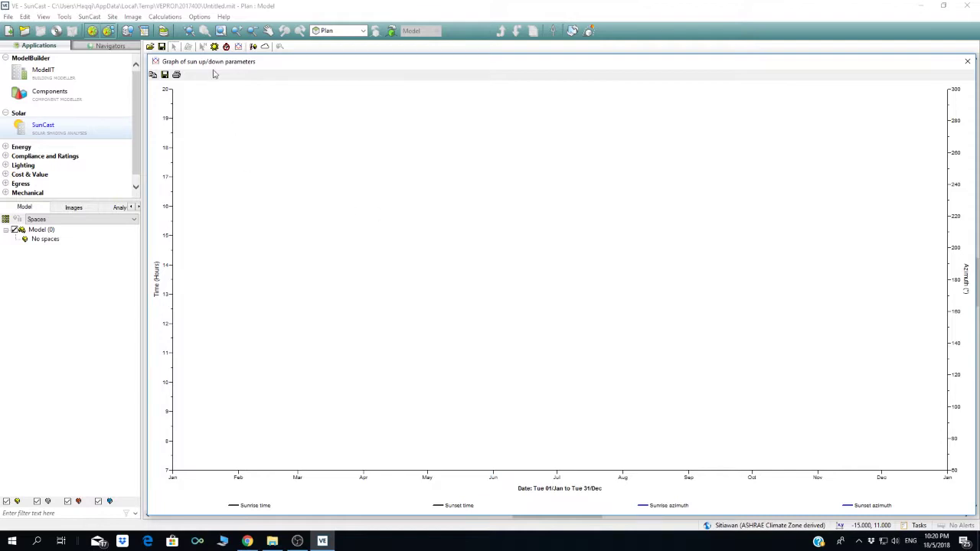
click(967, 62)
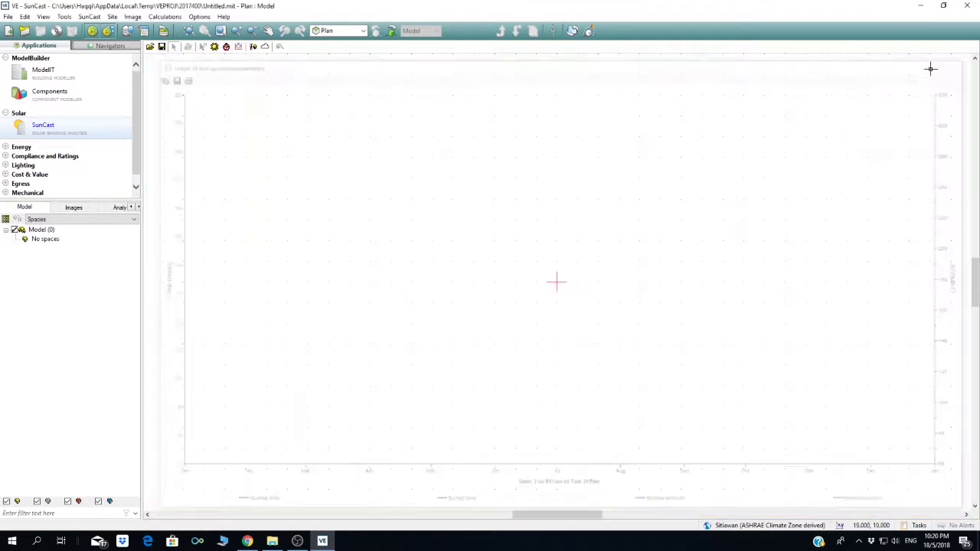
click(253, 47)
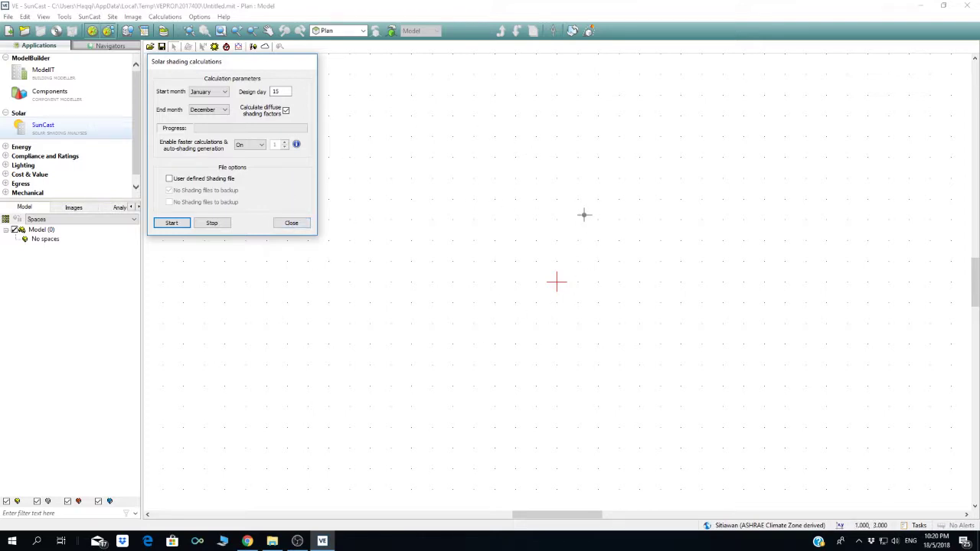
Dismiss the Solar shading calculations and collapse Solar and ModelBuilder to reveal Apache, ApacheHVAC, MacroFlo and VistaPro.
click(295, 223)
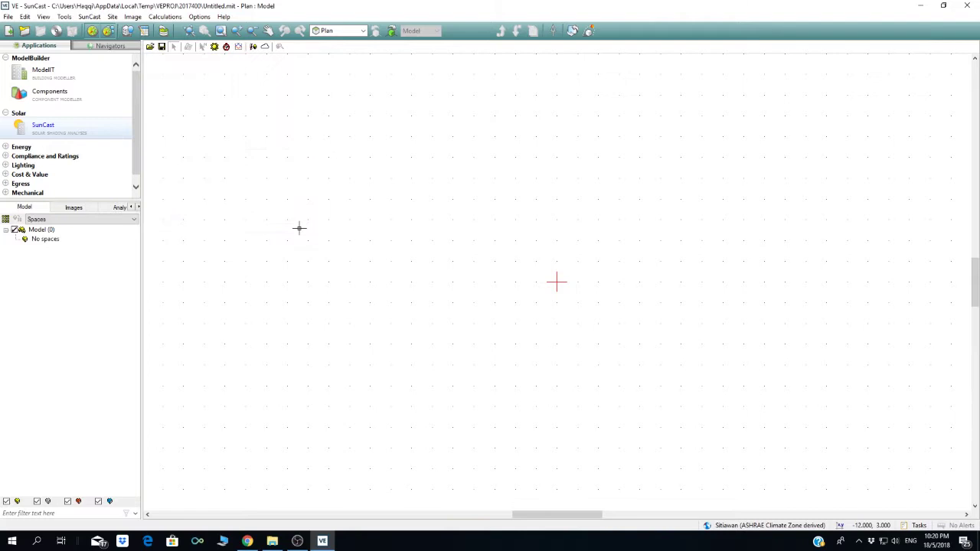
click(6, 114)
click(6, 59)
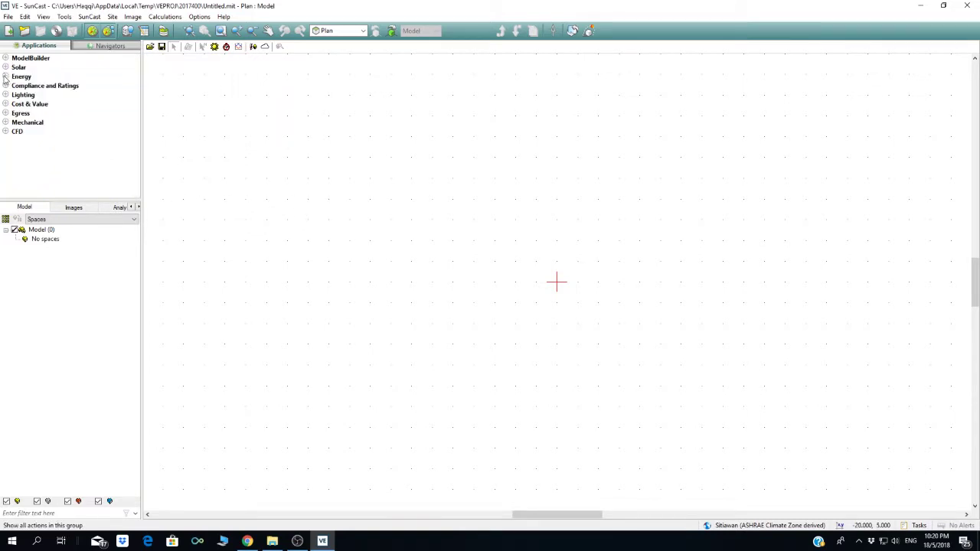
click(6, 76)
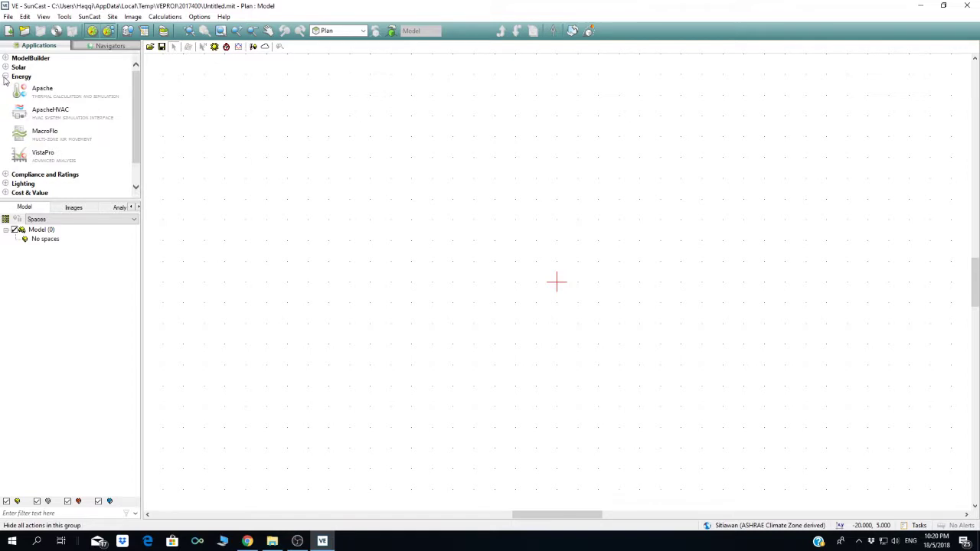
Open the Apache module and view its Settings > Building dialog, cancelling without changes.
click(48, 93)
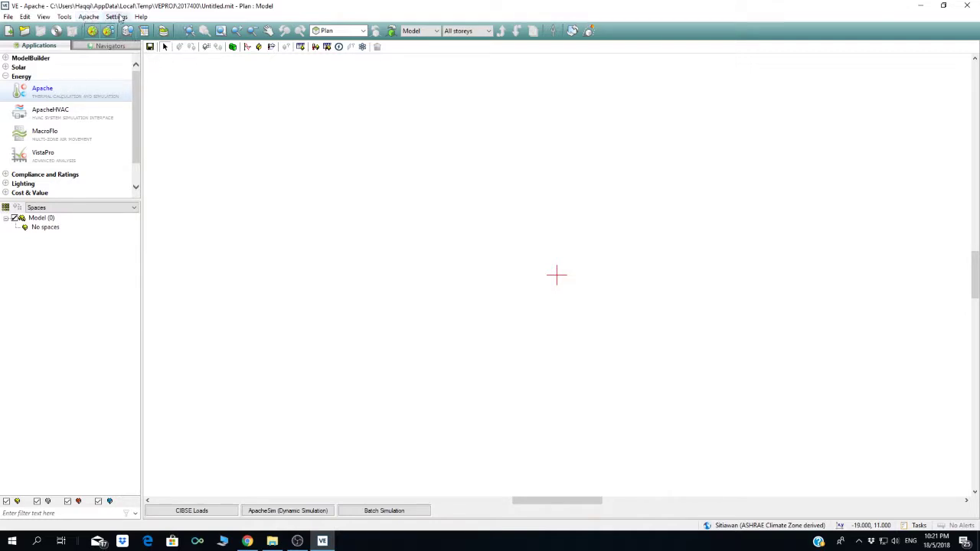
click(89, 18)
mouse_move(113, 17)
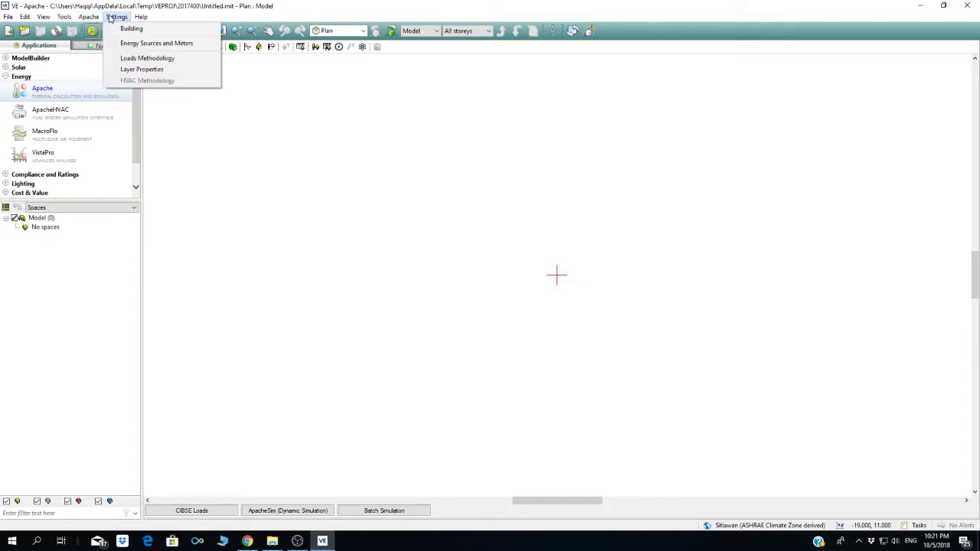
click(130, 29)
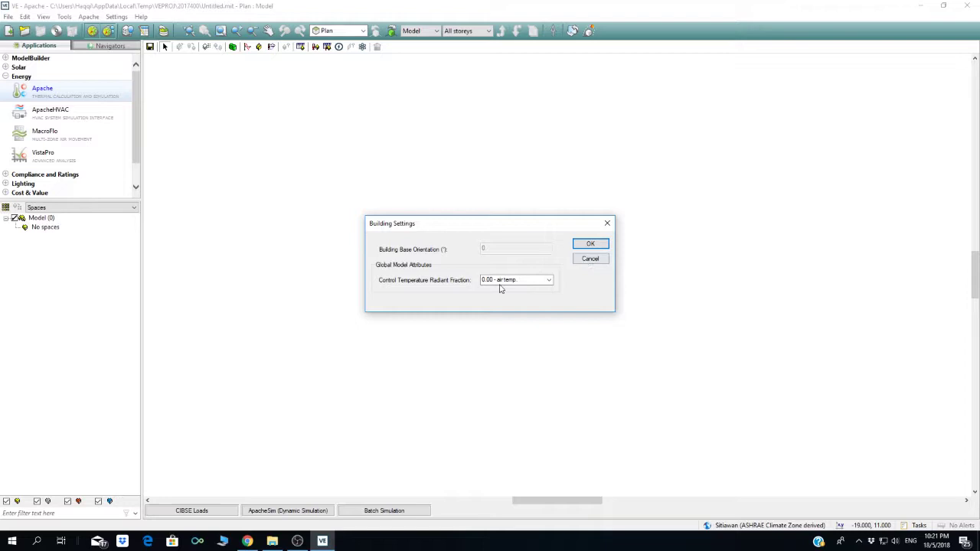
click(588, 259)
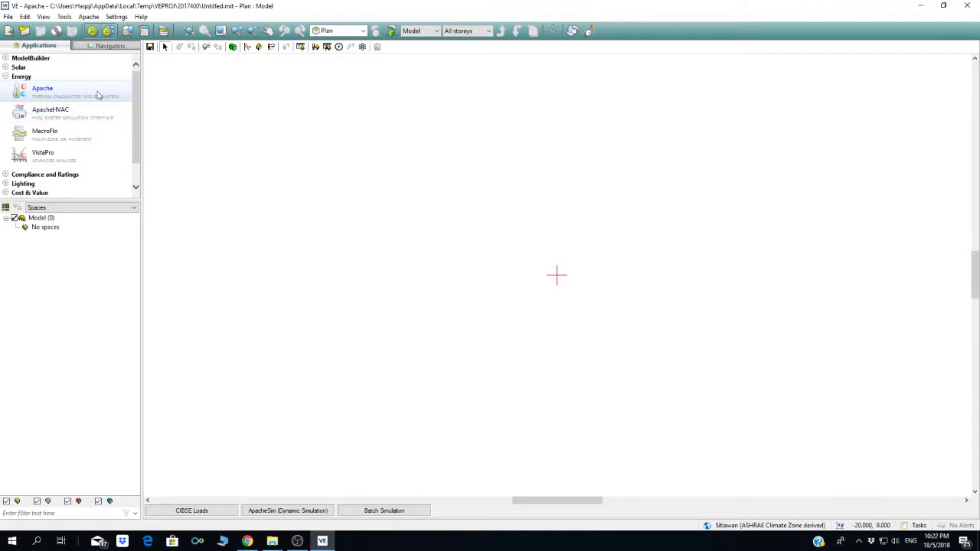
Re-expand the Solar group and launch the Apache construction database manager.
click(5, 68)
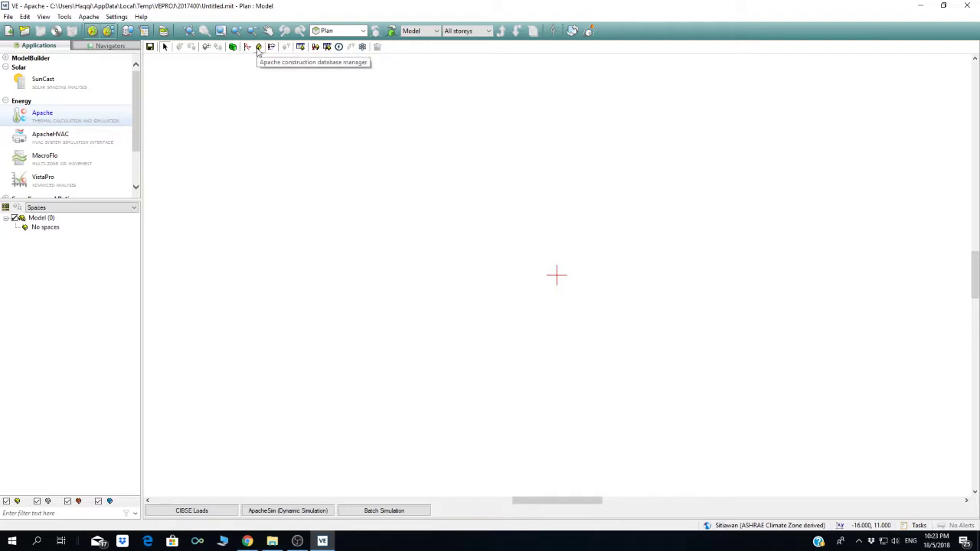
click(259, 47)
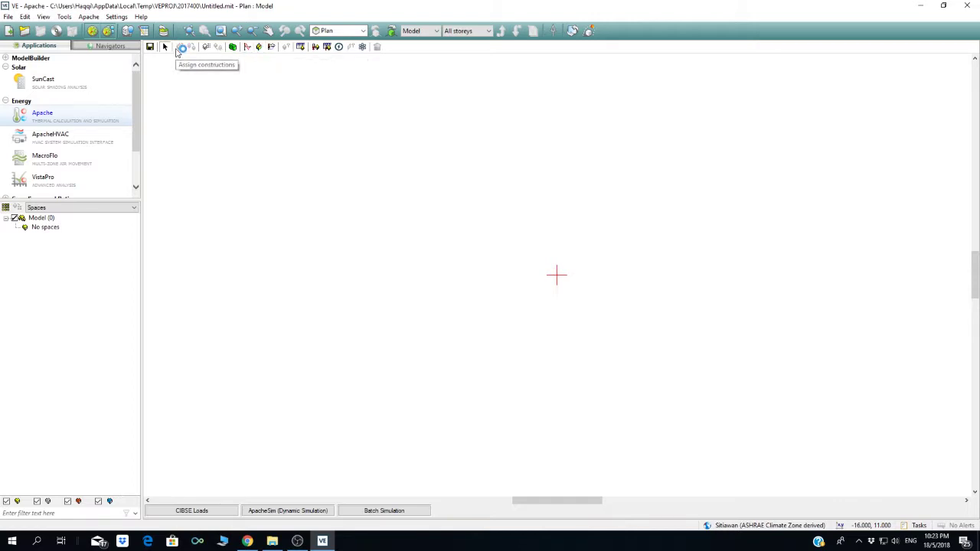
Open Project constructions via the database manager, accepting the customised-view notice.
click(260, 47)
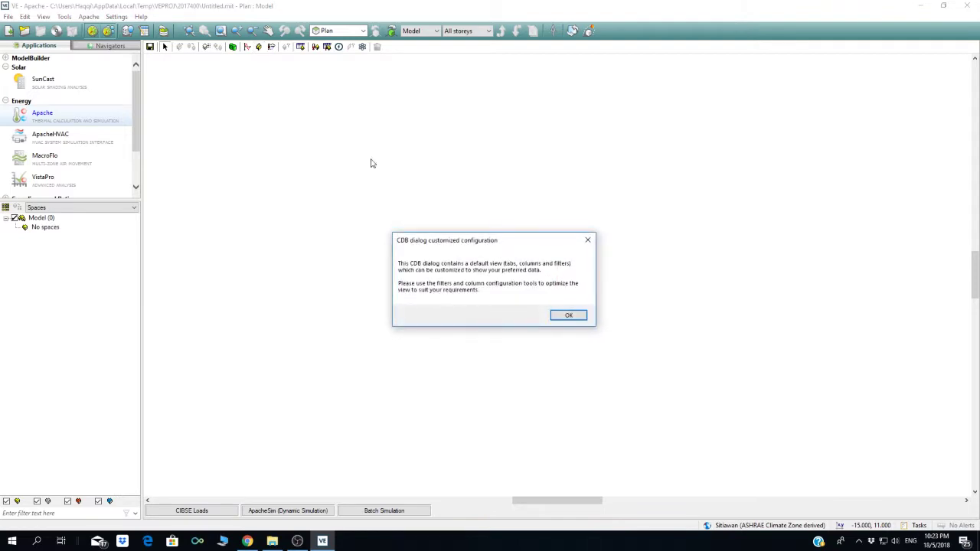
click(554, 315)
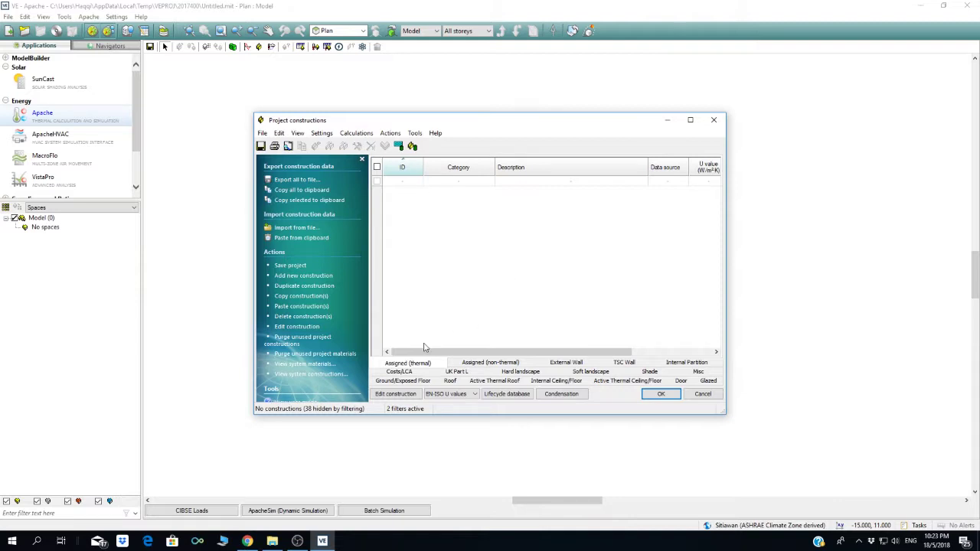
click(484, 362)
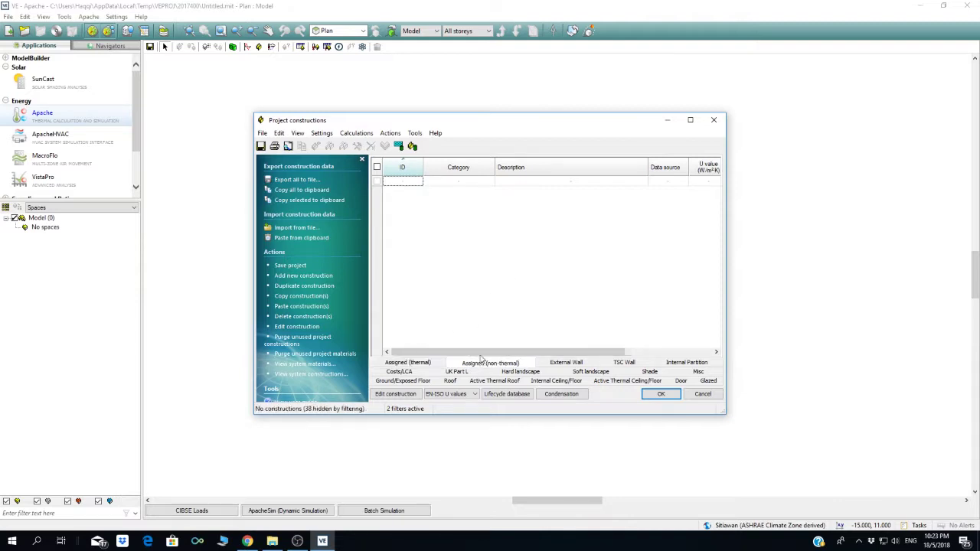
click(409, 362)
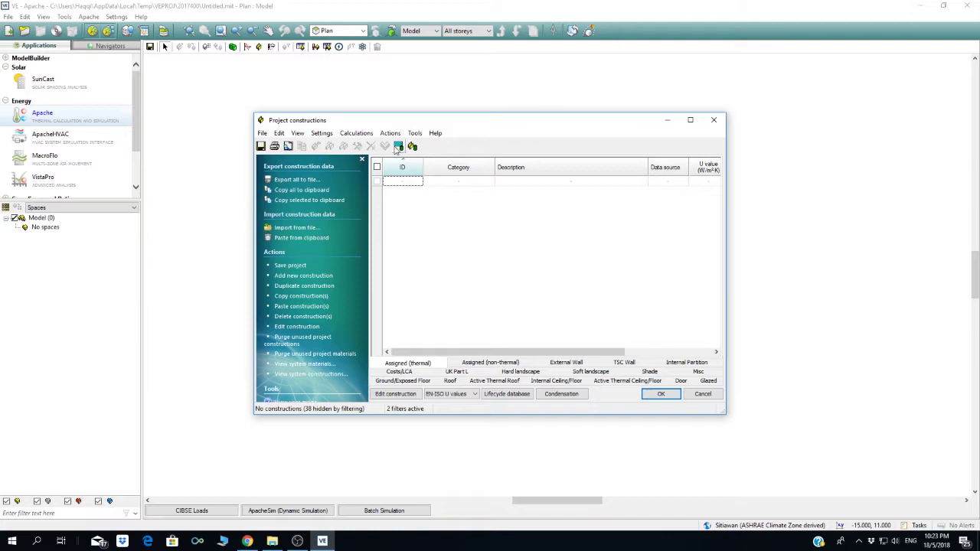
click(411, 147)
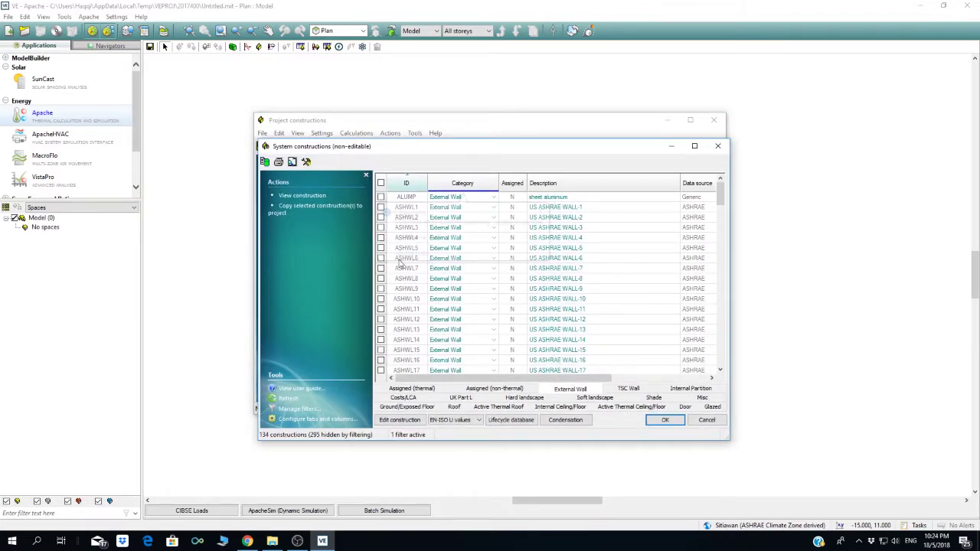
drag(542, 380, 616, 380)
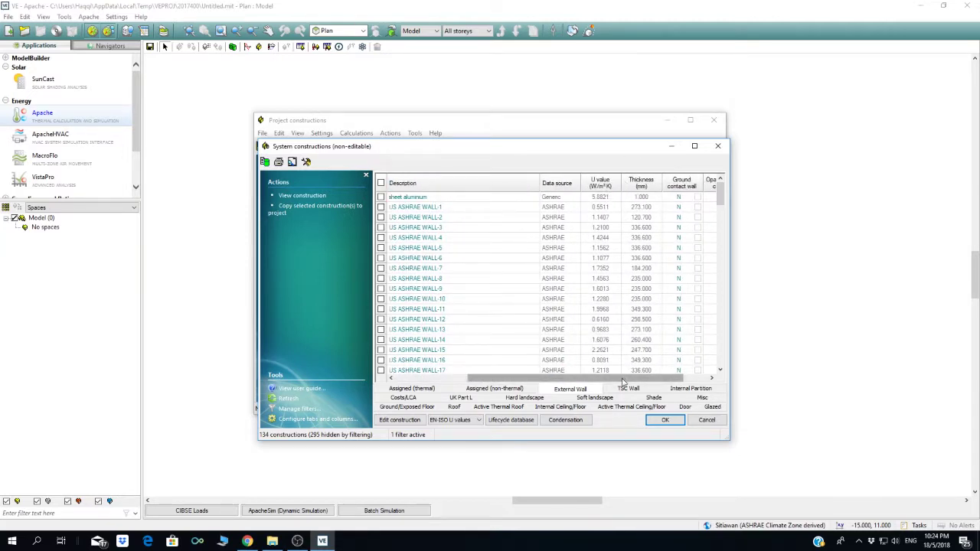
drag(627, 378, 652, 379)
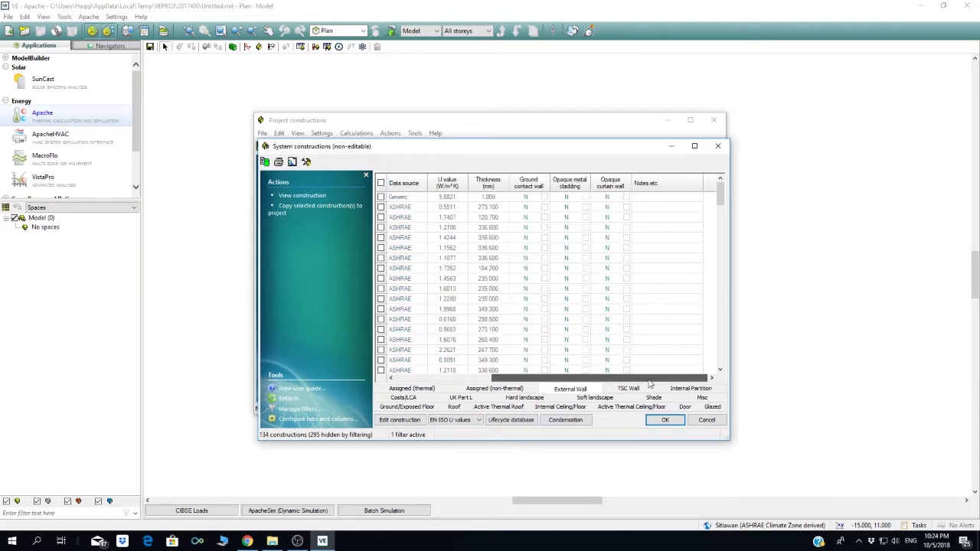
click(717, 146)
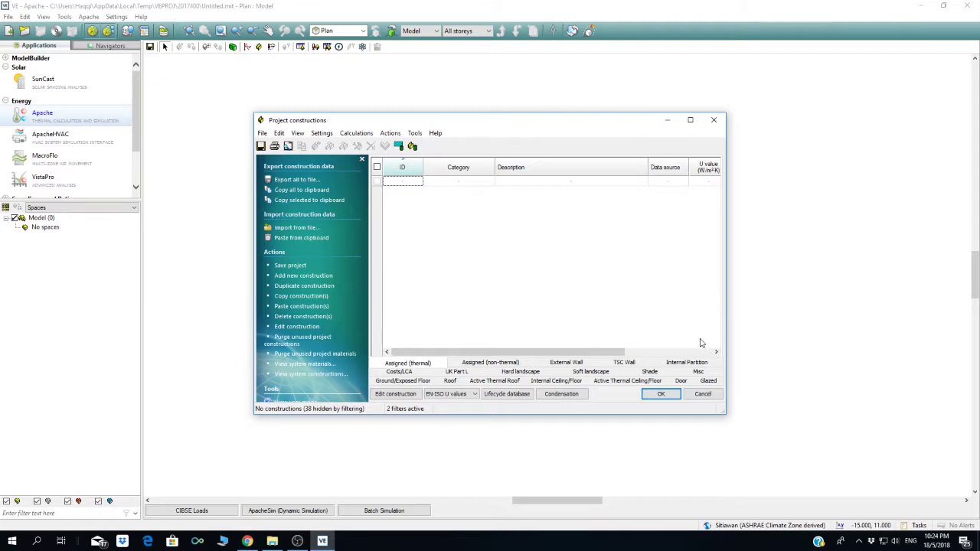
Widen the Project constructions window and inspect the 2013 External Wall construction.
drag(727, 322, 823, 322)
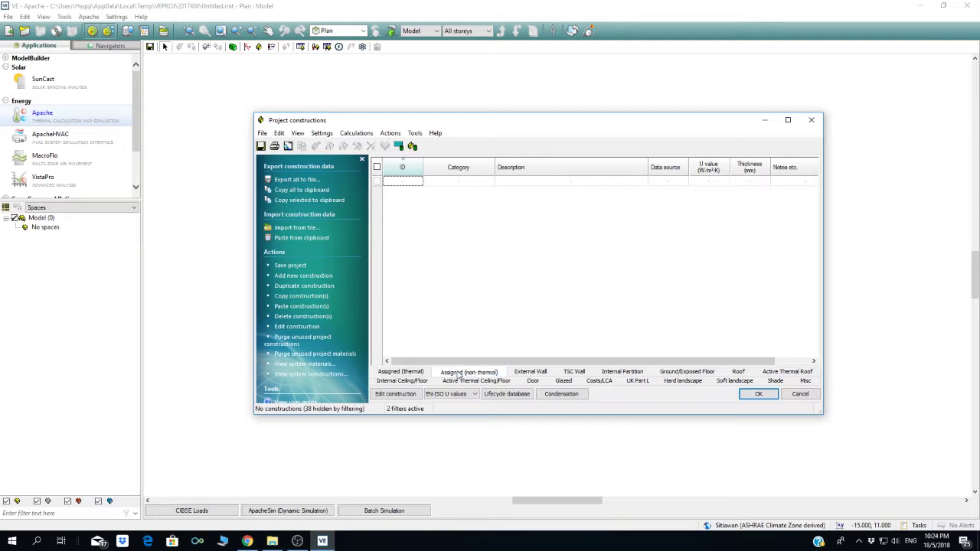
click(530, 372)
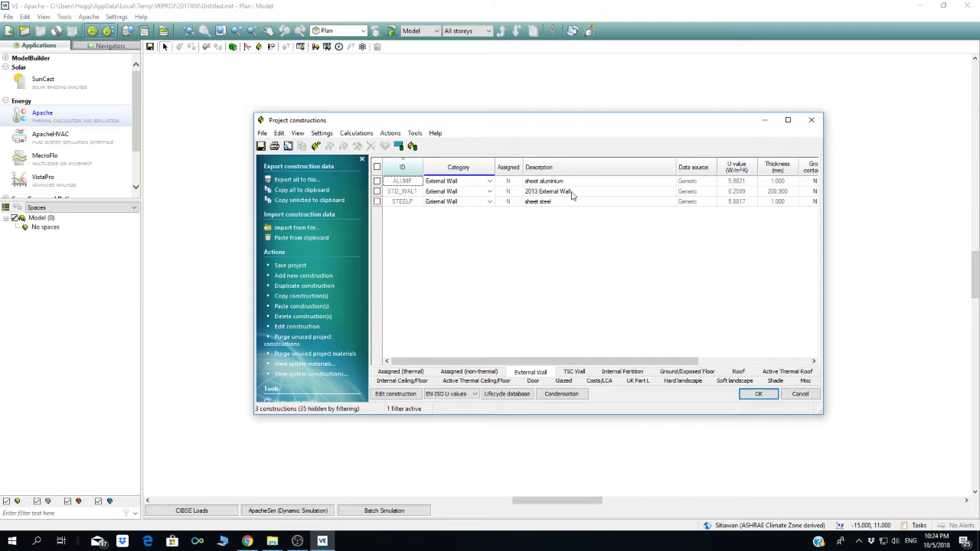
click(559, 192)
click(551, 196)
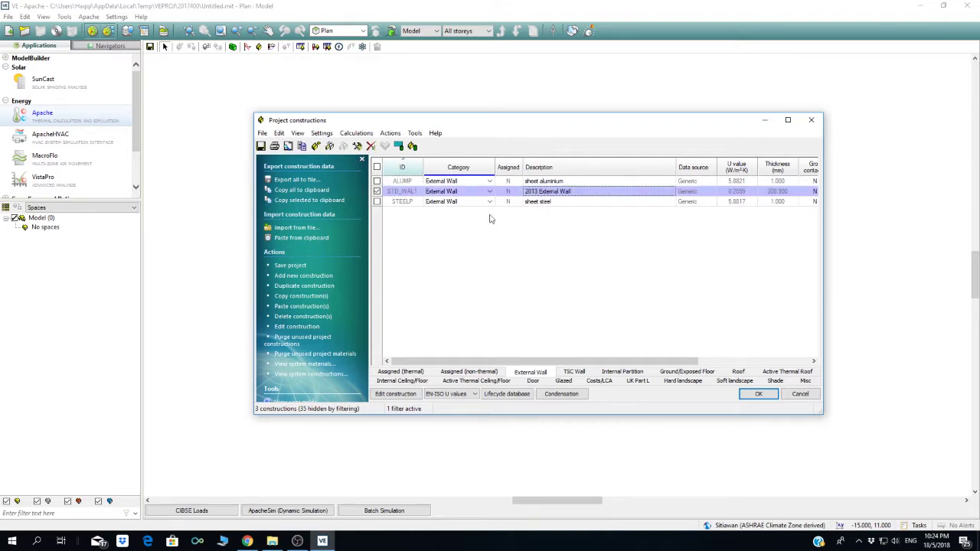
Browse the TSC Wall, Floor, Internal Partition, Roof, Door and Glazed construction lists.
click(574, 372)
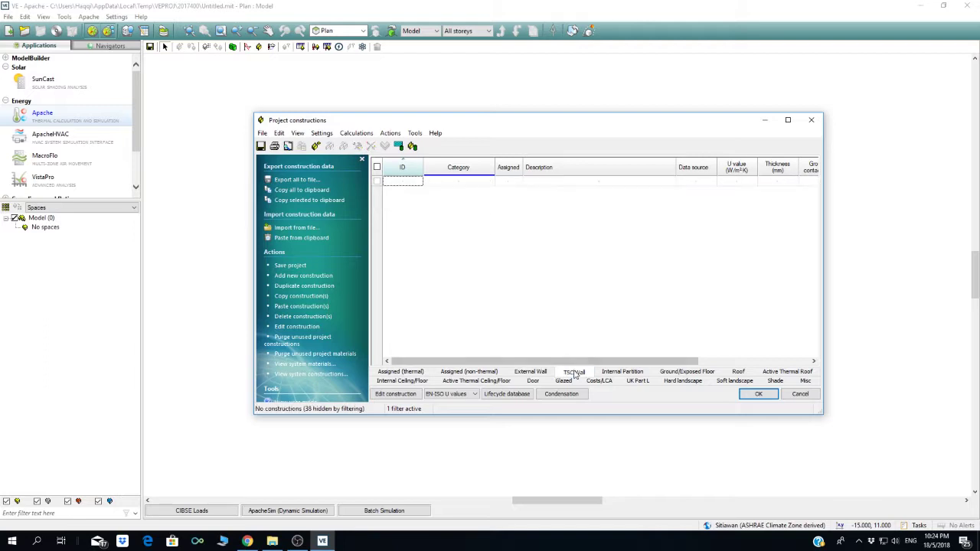
click(683, 373)
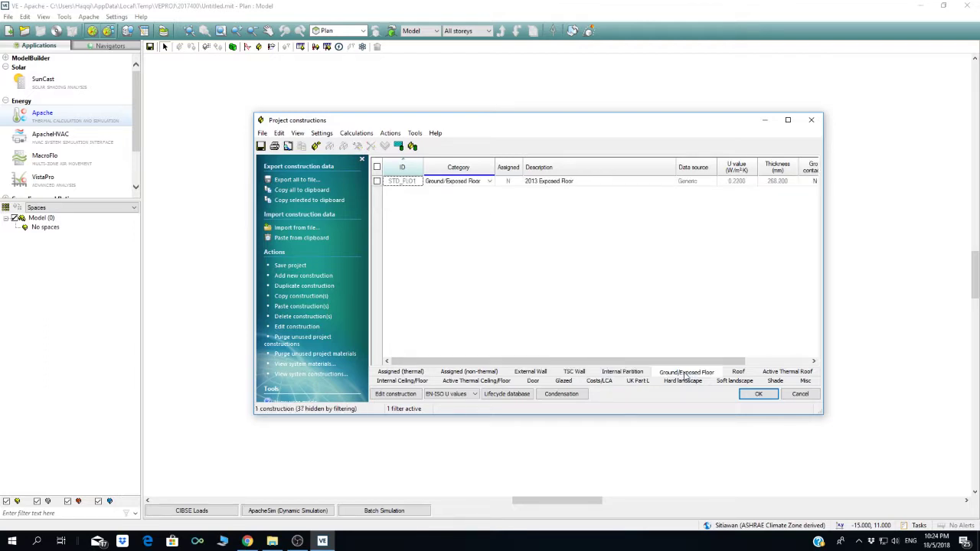
click(530, 373)
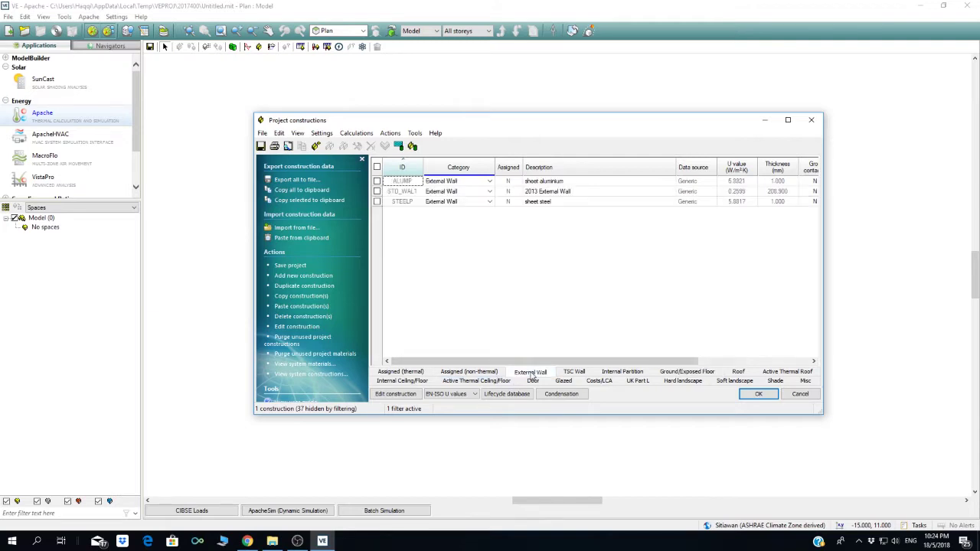
click(624, 374)
click(670, 373)
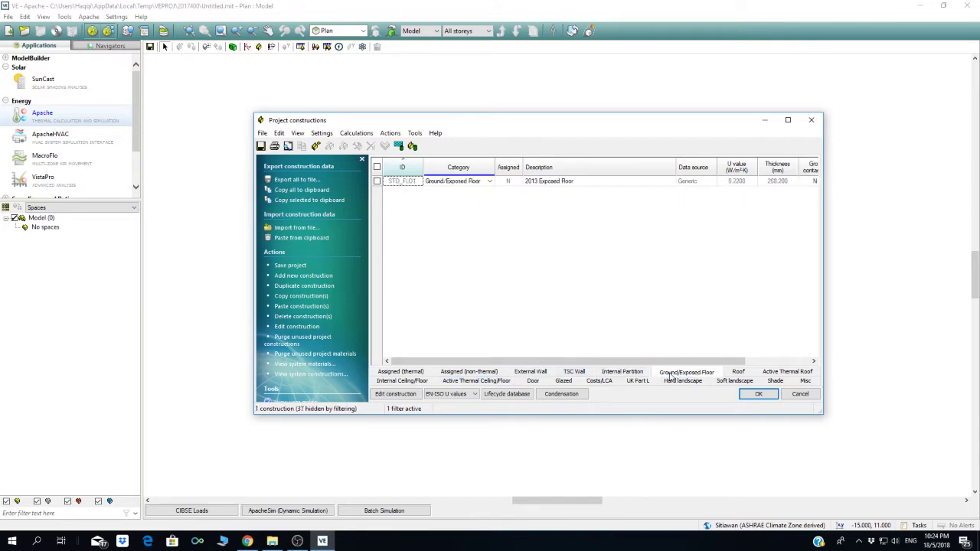
click(738, 373)
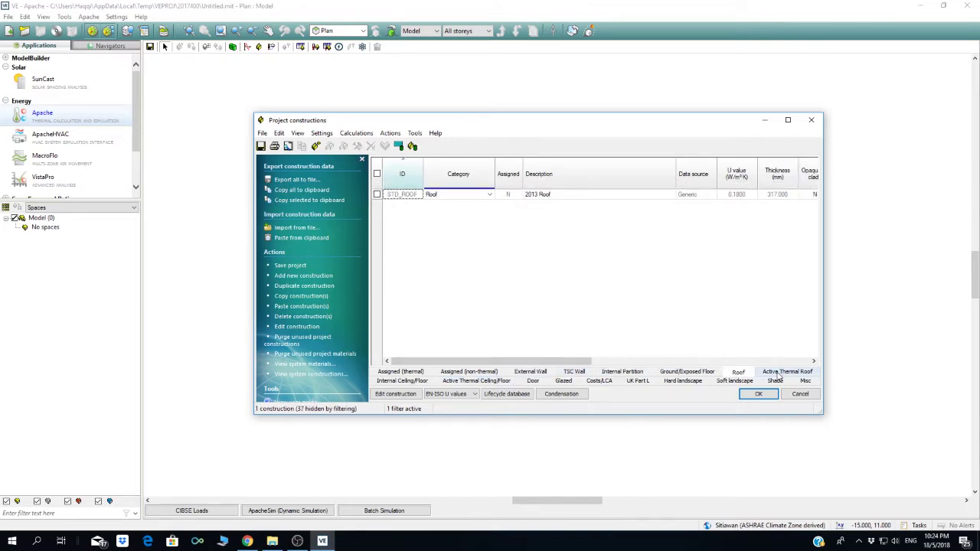
click(534, 381)
click(564, 373)
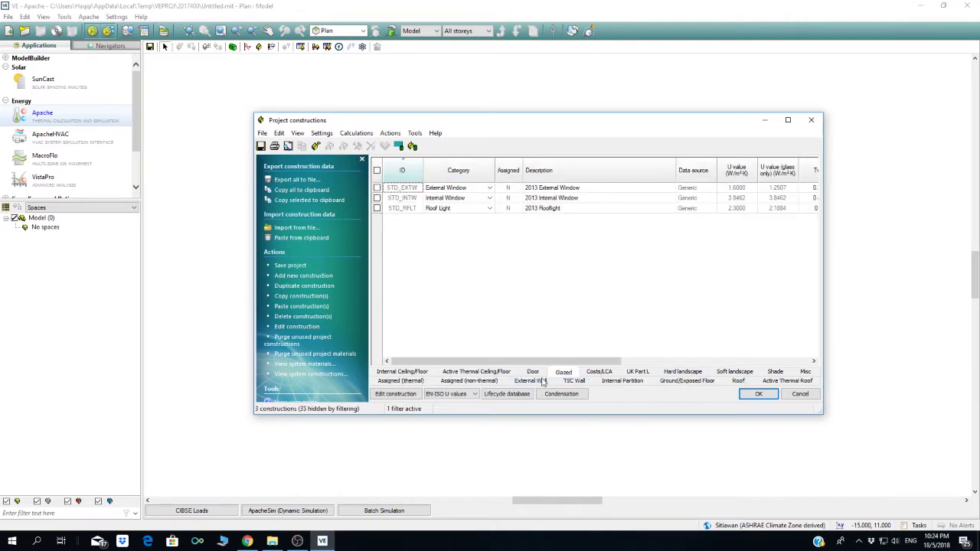
click(455, 382)
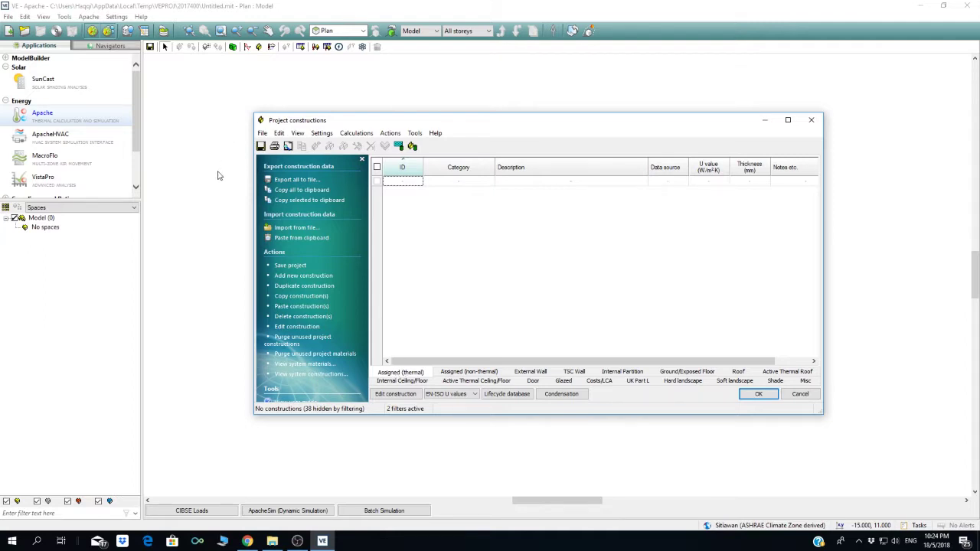
Check the sheet aluminium external wall, then cancel the constructions database without changes.
click(531, 373)
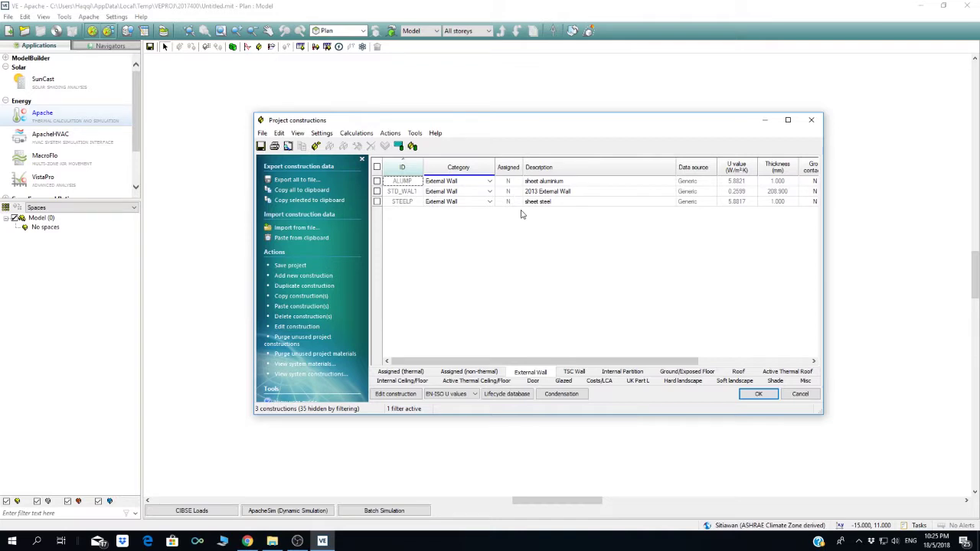
click(378, 181)
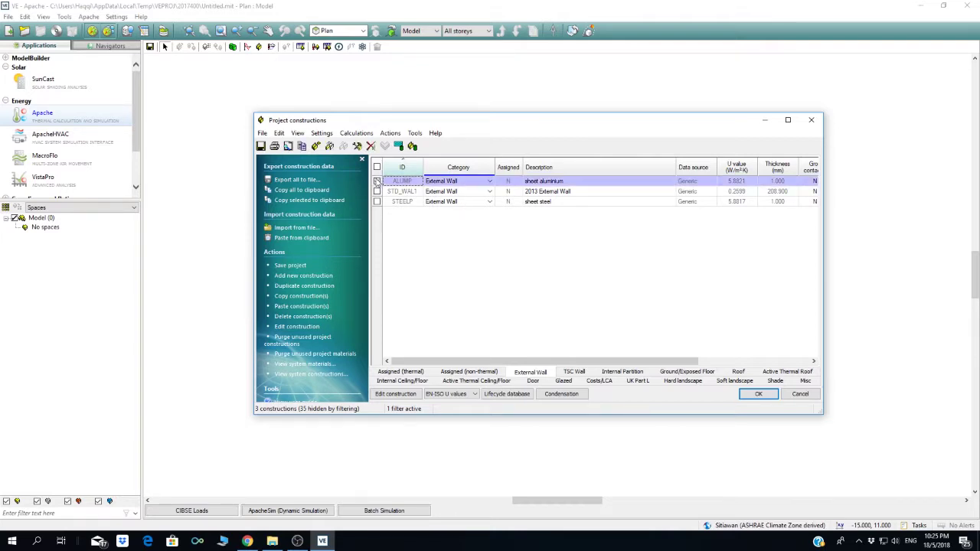
click(376, 181)
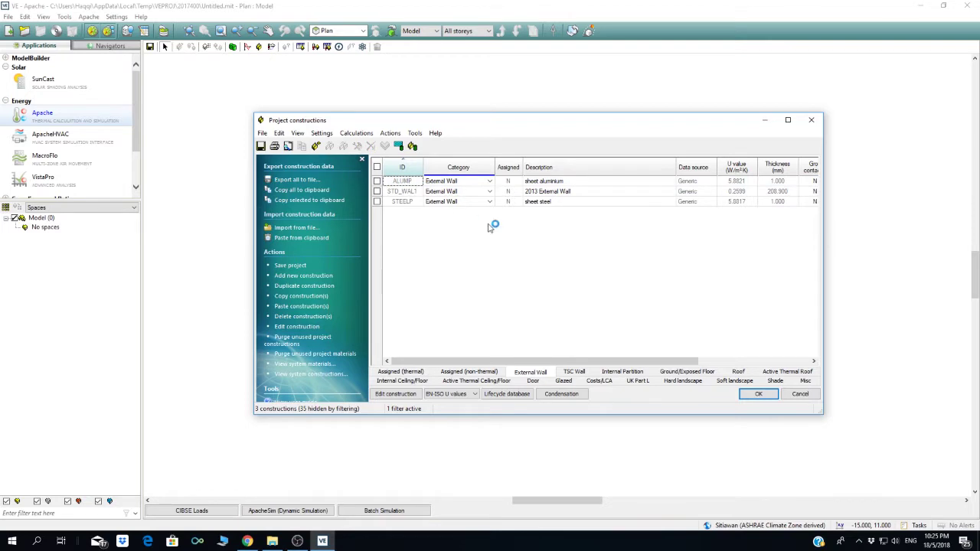
click(789, 396)
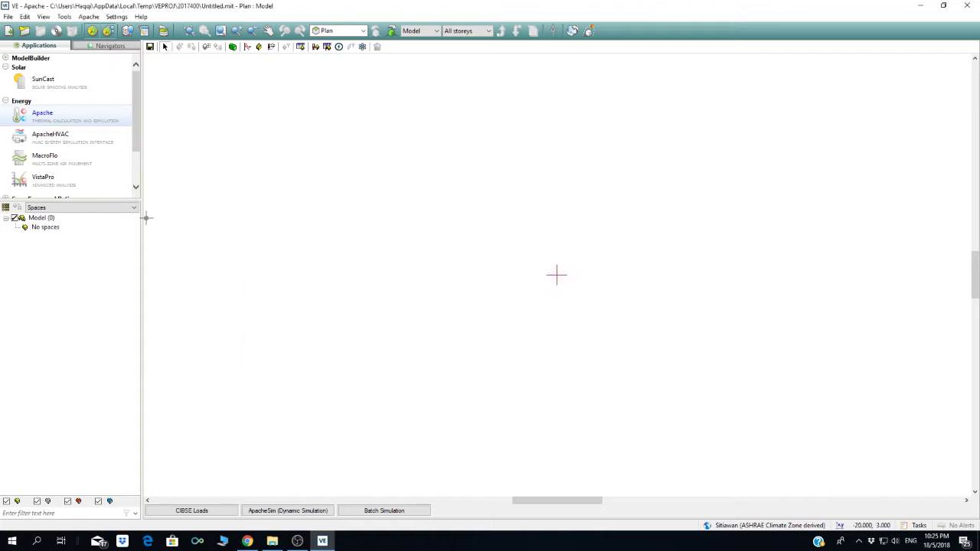
Switch to ApacheHVAC, browse the Import Systems library and exit without importing.
click(64, 137)
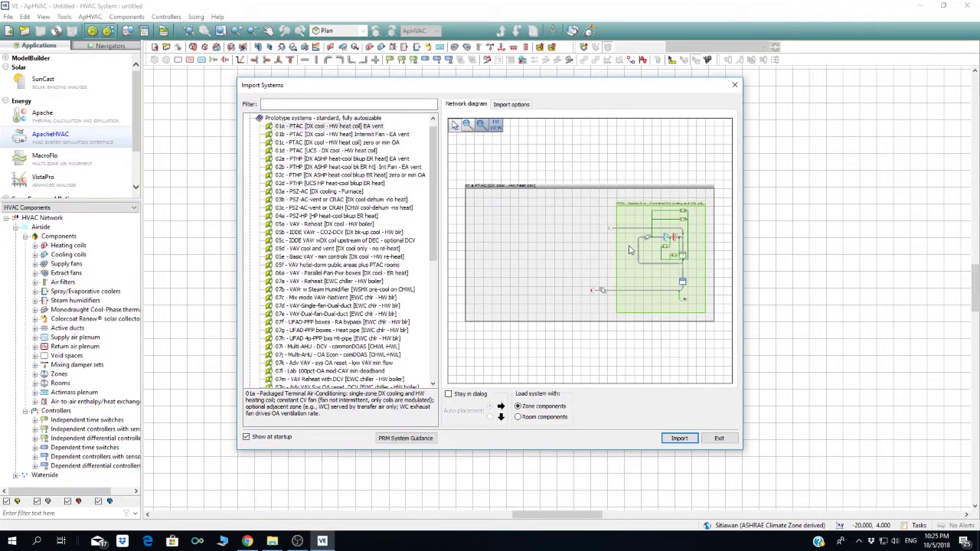
scroll(328, 253, up, 1)
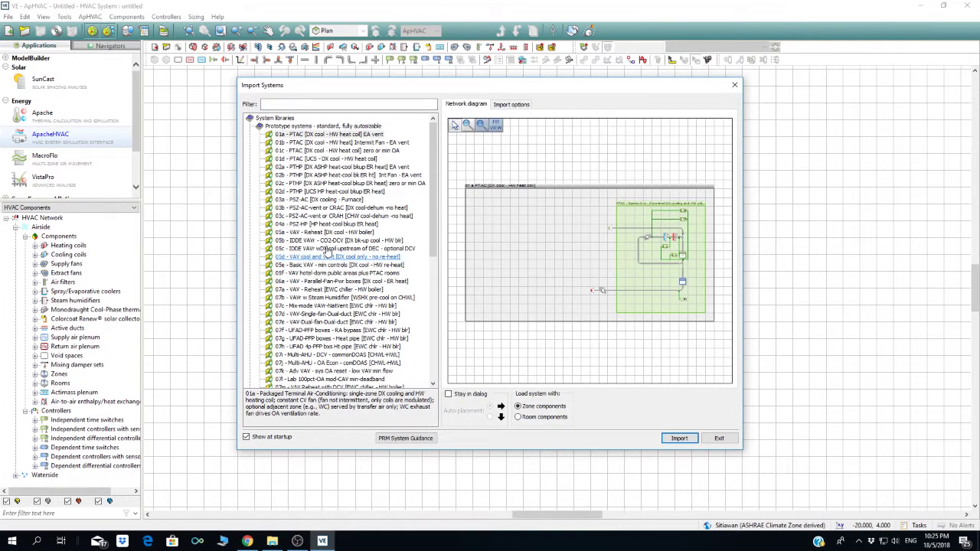
scroll(327, 252, down, 10)
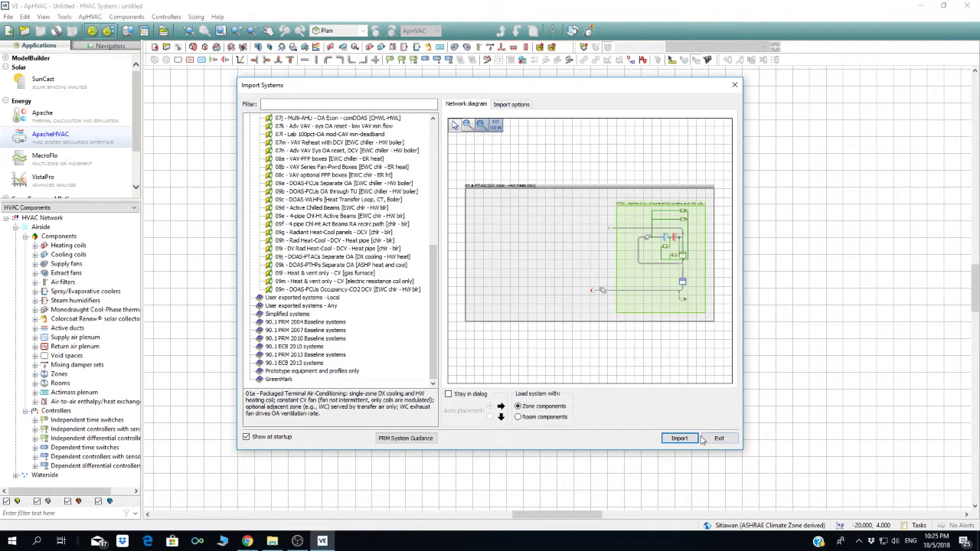
click(709, 440)
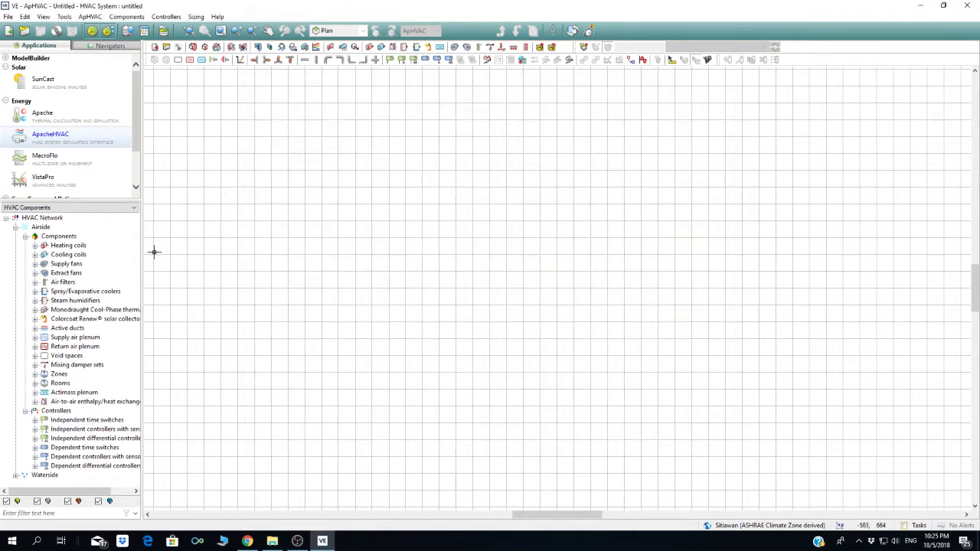